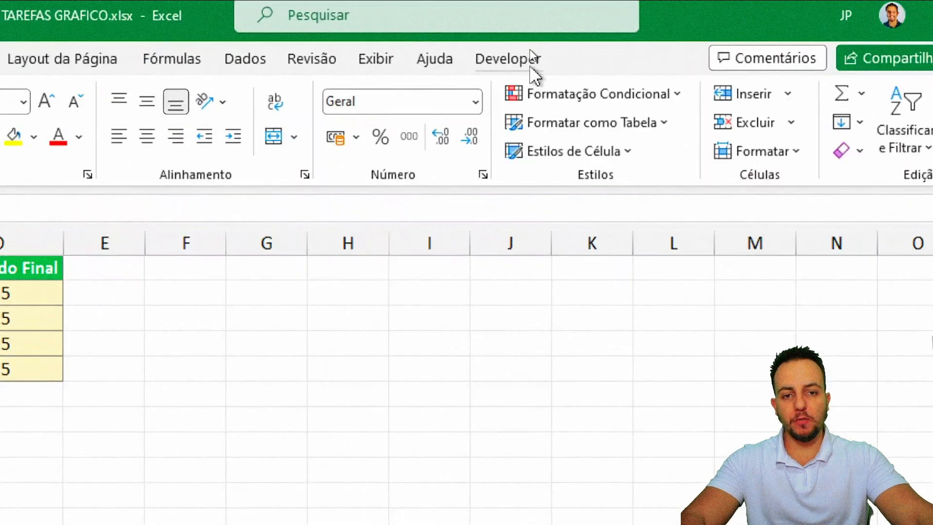
Step: Look up the Desenvolvedor tab in the ribbon customisation settings, then close without applying changes
{"action": "left_click", "coordinate": [531, 46]}
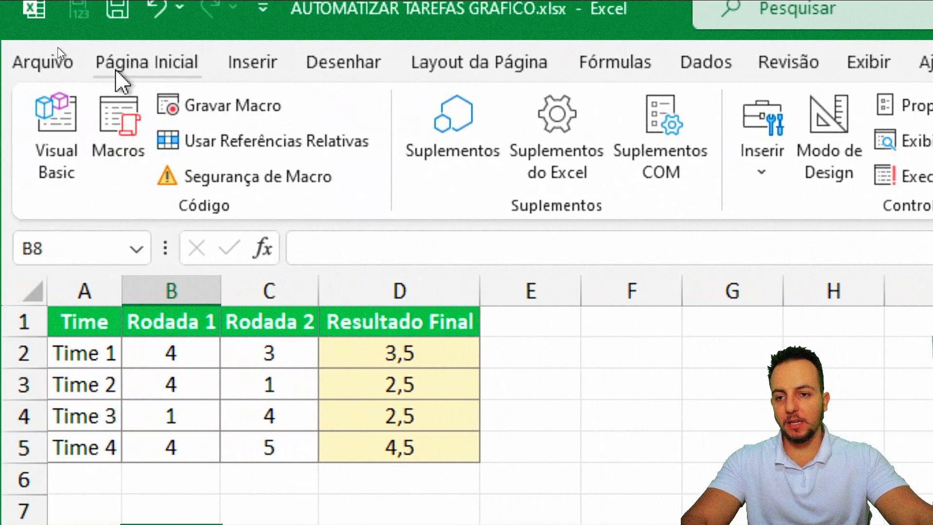
{"action": "left_click", "coordinate": [116, 68]}
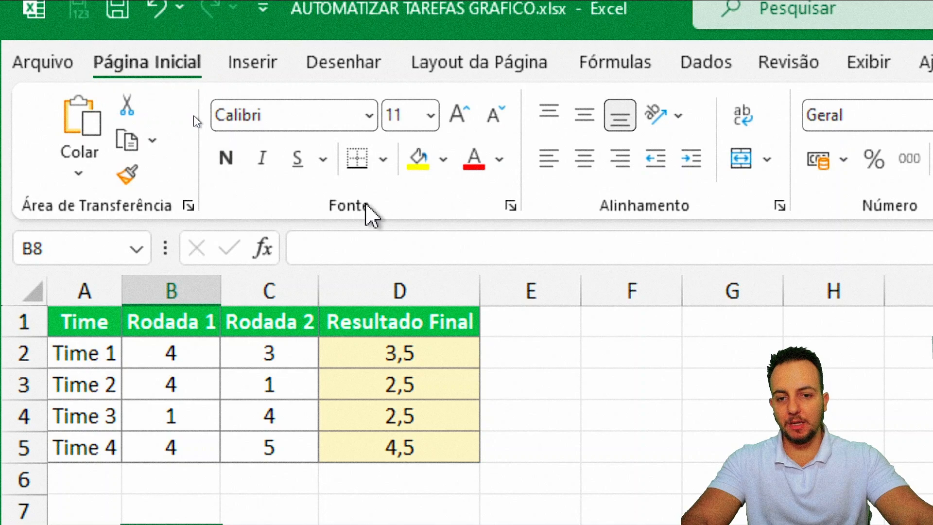
{"action": "right_click", "coordinate": [260, 194]}
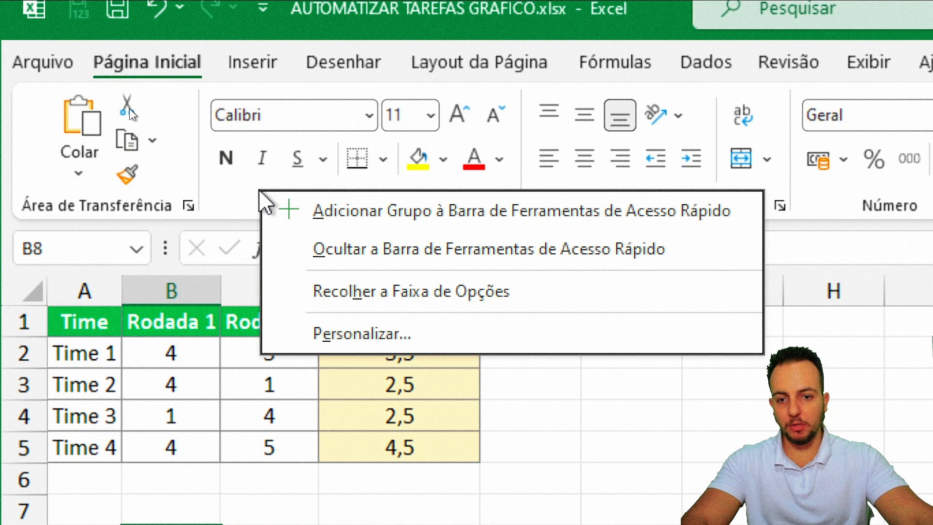
{"action": "left_click", "coordinate": [373, 339]}
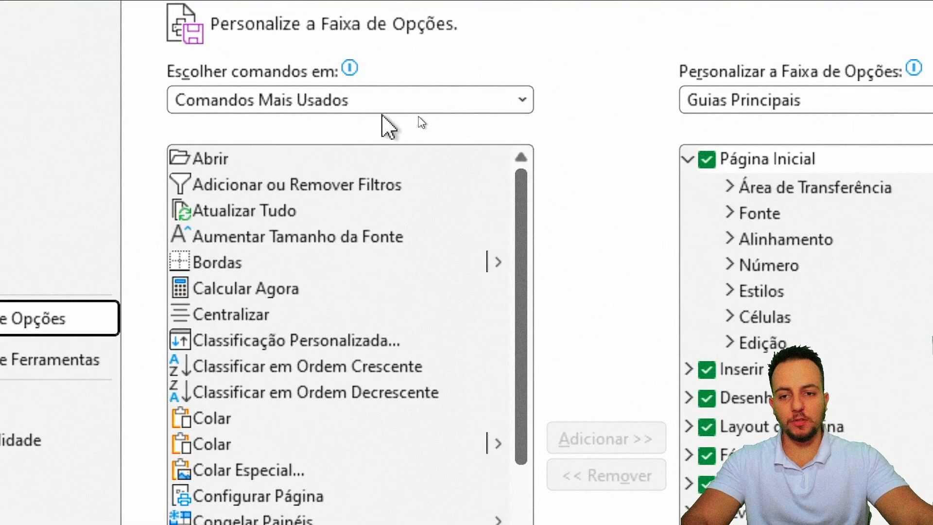
{"action": "left_click", "coordinate": [399, 112]}
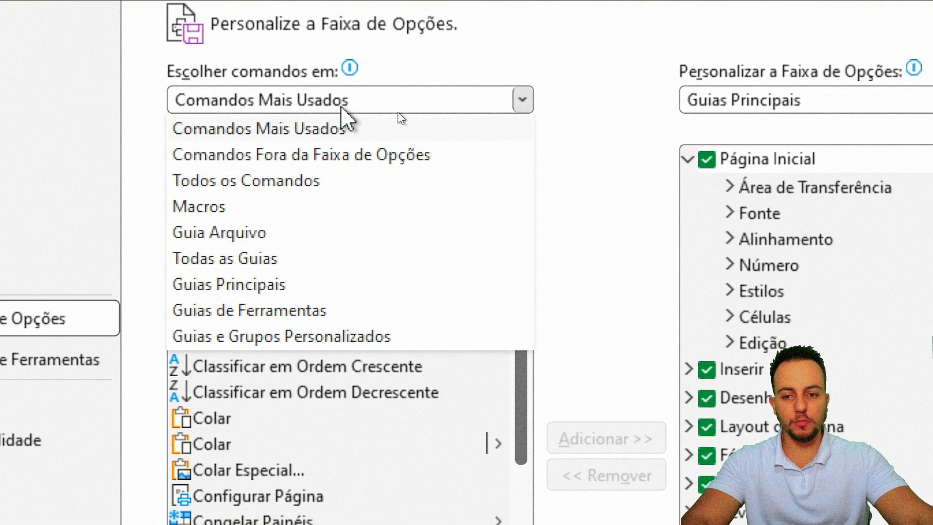
{"action": "left_click", "coordinate": [246, 260]}
{"action": "left_click", "coordinate": [299, 416]}
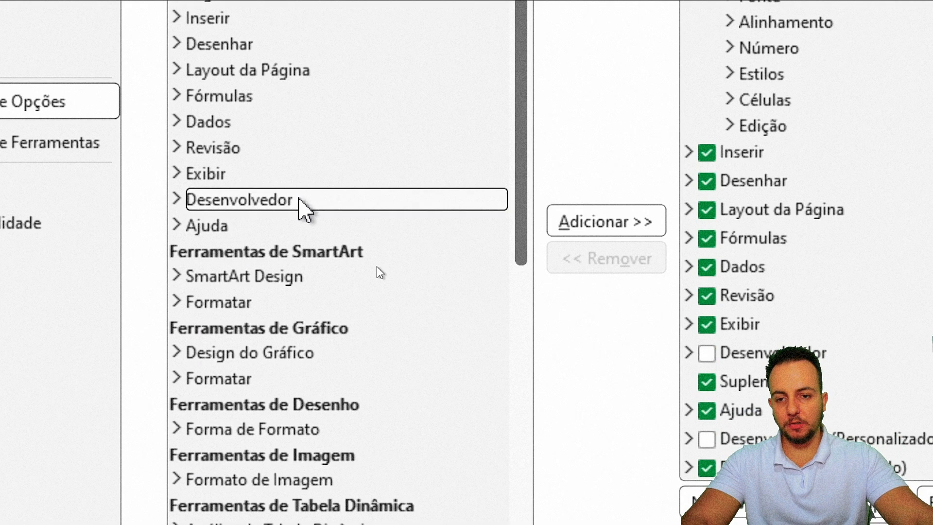
{"action": "key", "text": "ctrl+2"}
{"action": "left_click_drag", "start_coordinate": [148, 177], "coordinate": [286, 211]}
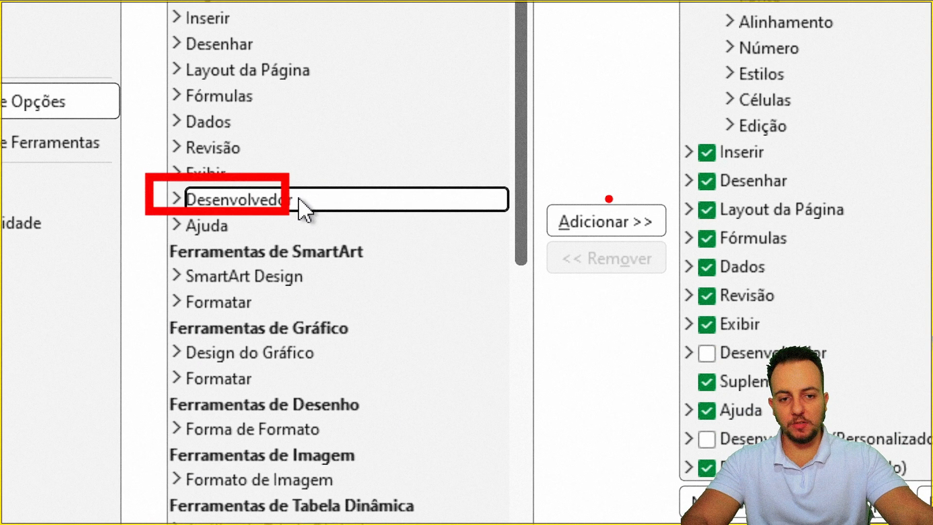
{"action": "left_click_drag", "start_coordinate": [609, 198], "coordinate": [605, 81]}
{"action": "left_click_drag", "start_coordinate": [546, 200], "coordinate": [672, 240]}
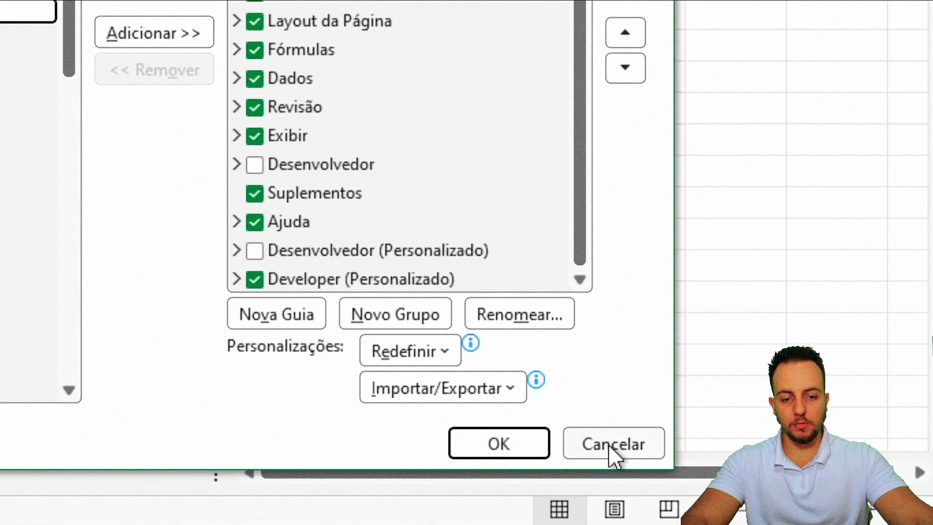
{"action": "left_click", "coordinate": [608, 444]}
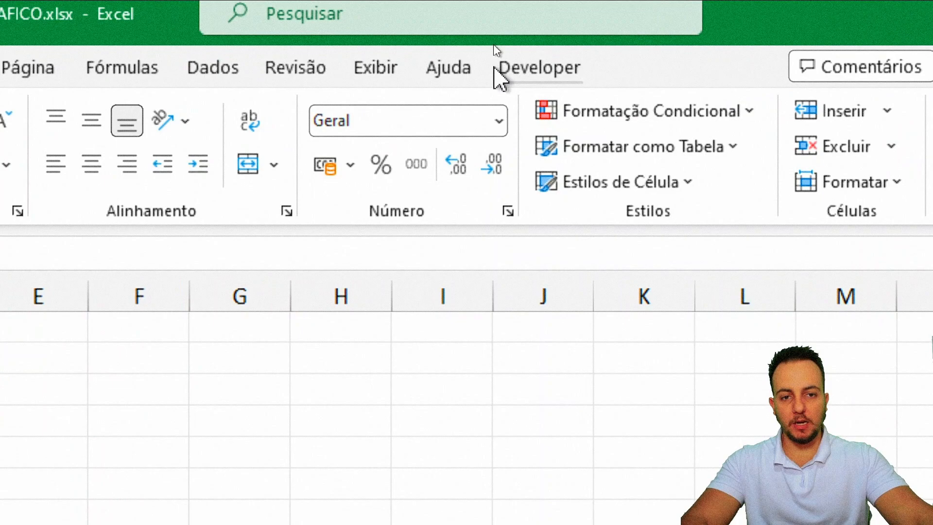
Step: On the Developer tab, check the score cells, end on A1, and choose Gravar Macro
{"action": "left_click", "coordinate": [514, 72]}
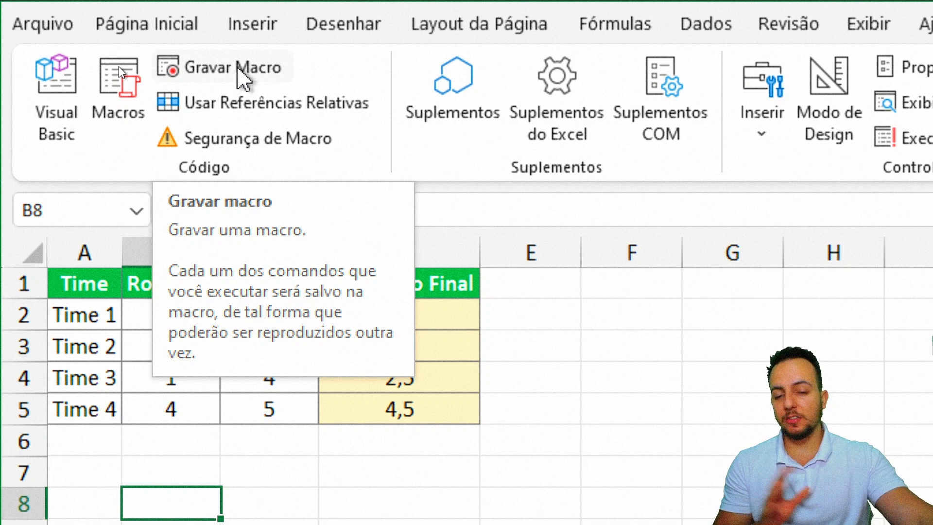
{"action": "left_click", "coordinate": [80, 288]}
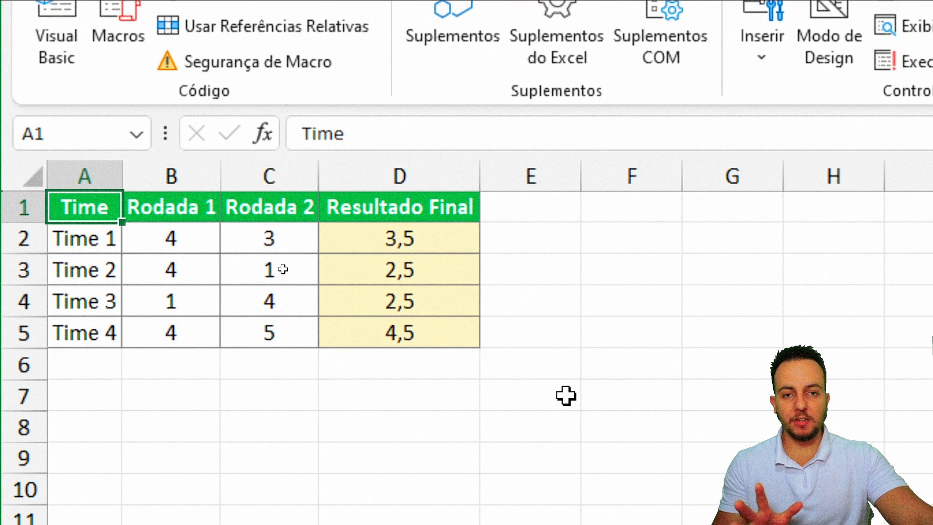
{"action": "left_click", "coordinate": [190, 250]}
{"action": "left_click", "coordinate": [257, 298]}
{"action": "left_click", "coordinate": [93, 211]}
{"action": "left_click", "coordinate": [204, 271]}
{"action": "left_click", "coordinate": [389, 238]}
{"action": "left_click", "coordinate": [72, 203]}
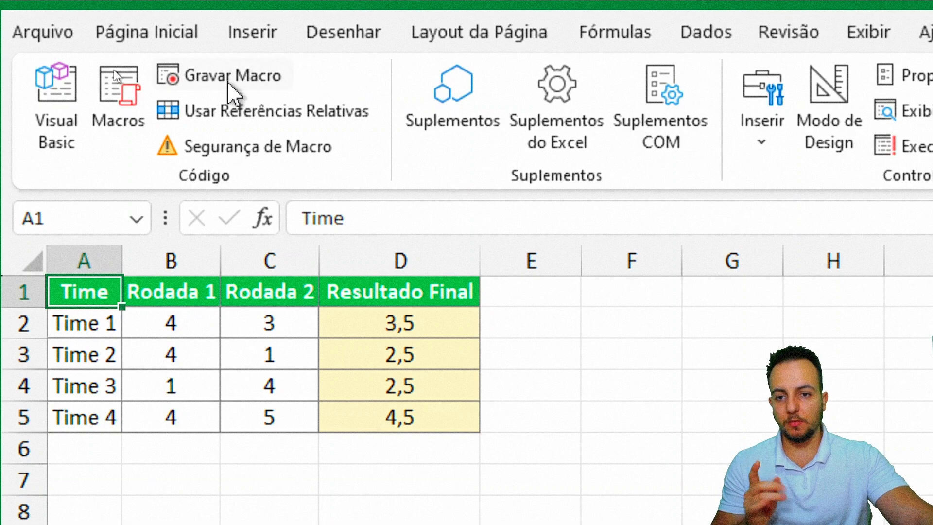
{"action": "left_click", "coordinate": [228, 87]}
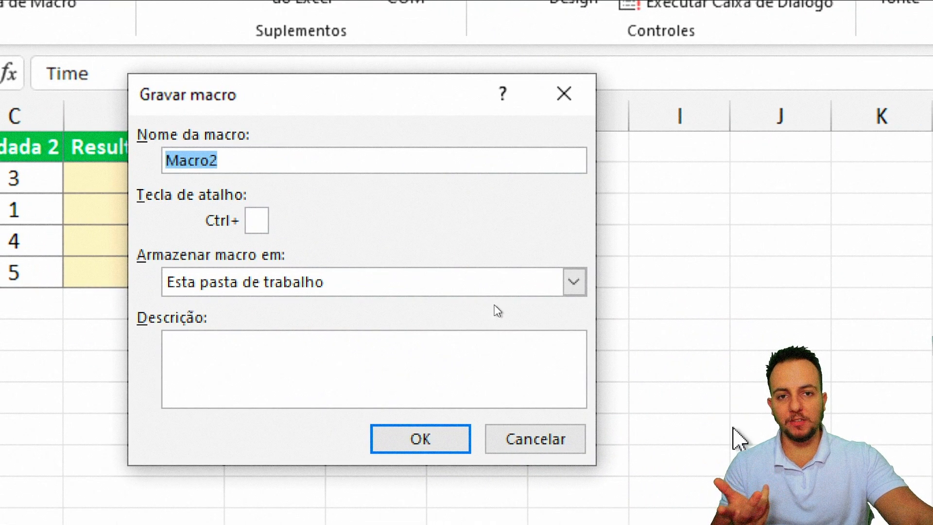
Step: Correct the invalid name 'Grafico Abc123' to Grafico, leave the shortcut empty, and begin recording
{"action": "type", "text": "Grafico"}
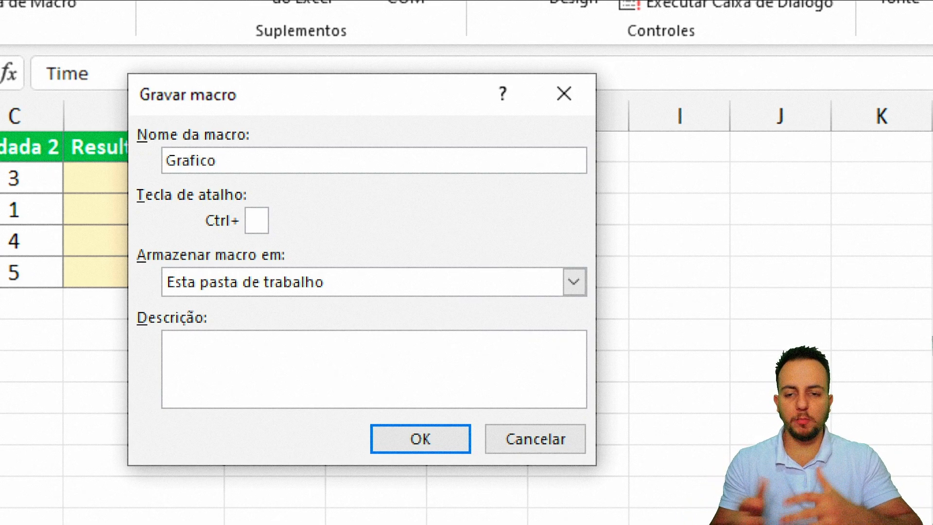
{"action": "type", "text": " Abc123"}
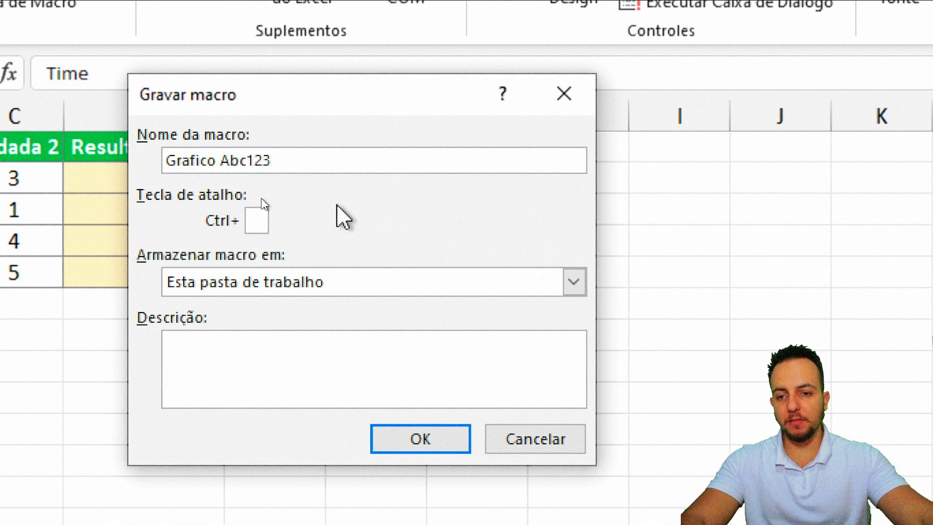
{"action": "left_click", "coordinate": [217, 160]}
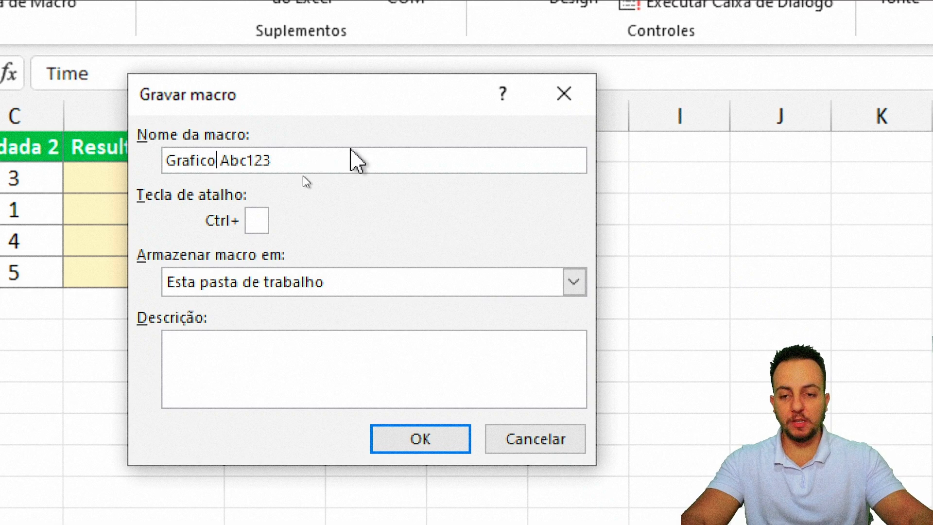
{"action": "key", "text": "Return"}
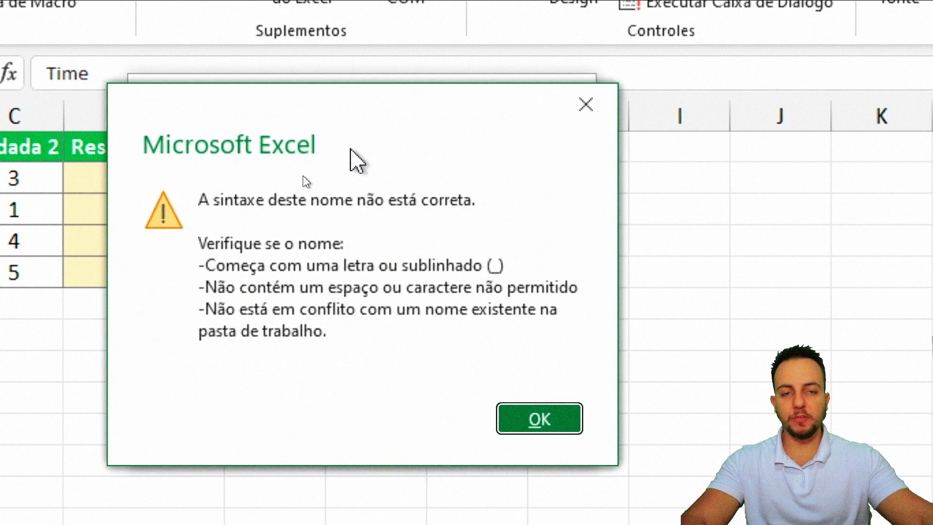
{"action": "left_click", "coordinate": [586, 104]}
{"action": "left_click", "coordinate": [223, 160]}
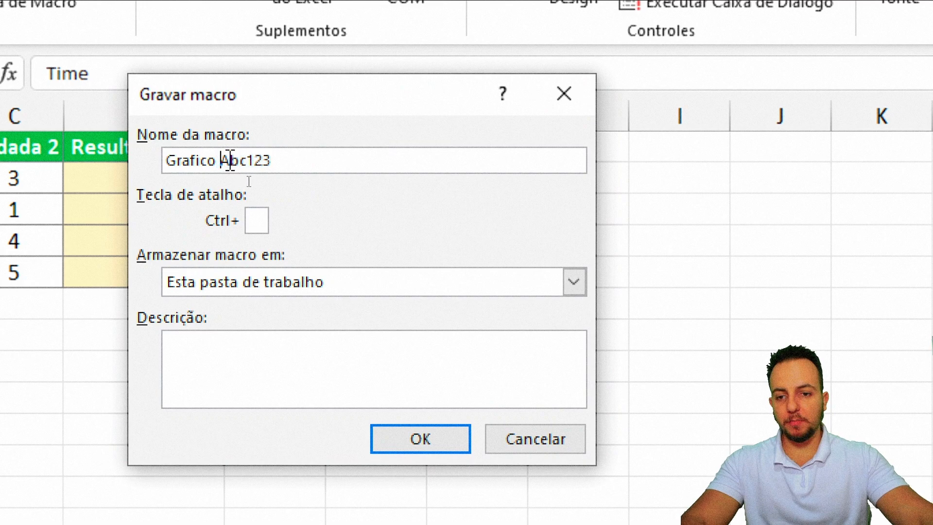
{"action": "key", "text": "BackSpace"}
{"action": "type", "text": "_"}
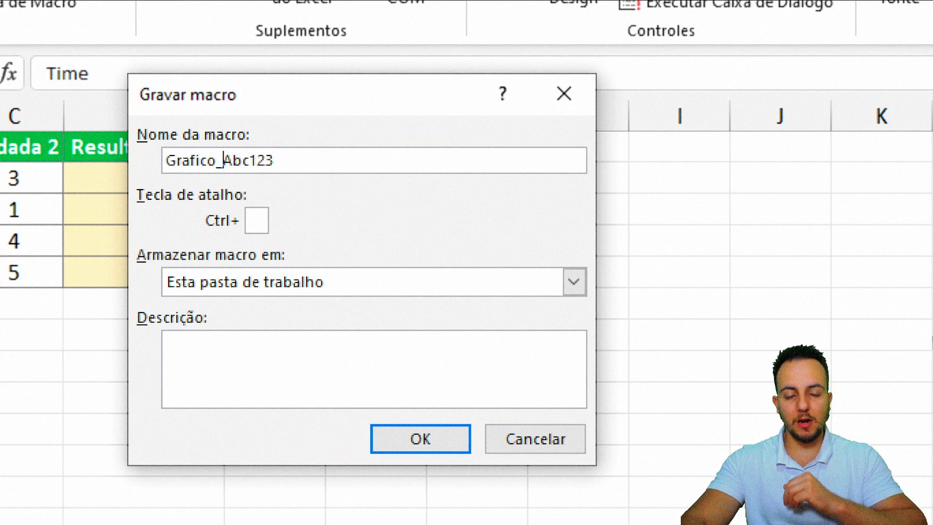
{"action": "key", "text": "BackSpace"}
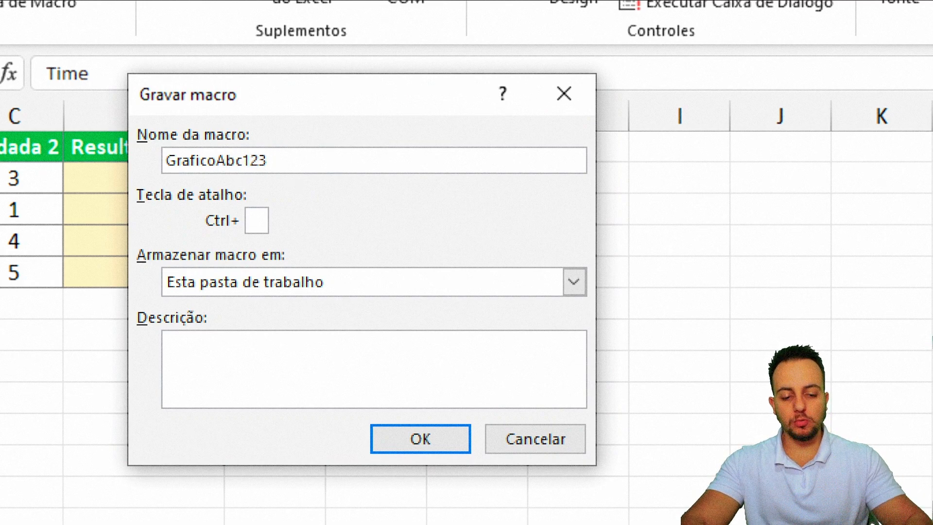
{"action": "key", "text": "Delete"}
{"action": "key", "text": "Delete"}
{"action": "key", "text": "Delete"}
{"action": "key", "text": "Delete"}
{"action": "key", "text": "Delete"}
{"action": "key", "text": "Delete"}
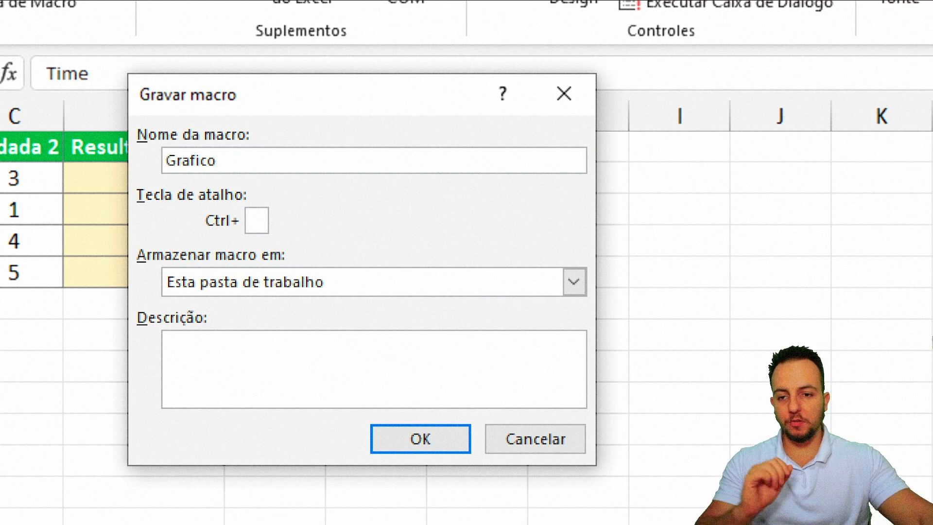
{"action": "left_click", "coordinate": [252, 220]}
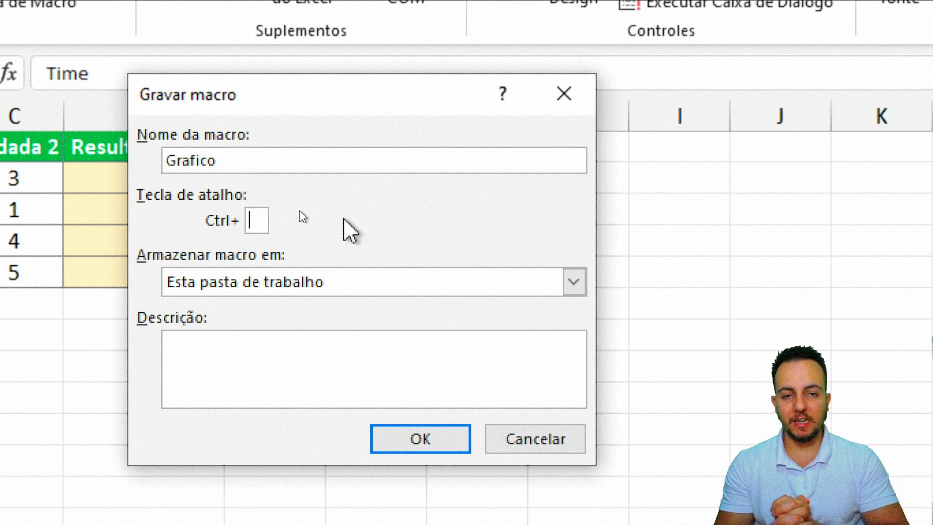
{"action": "left_click", "coordinate": [291, 365]}
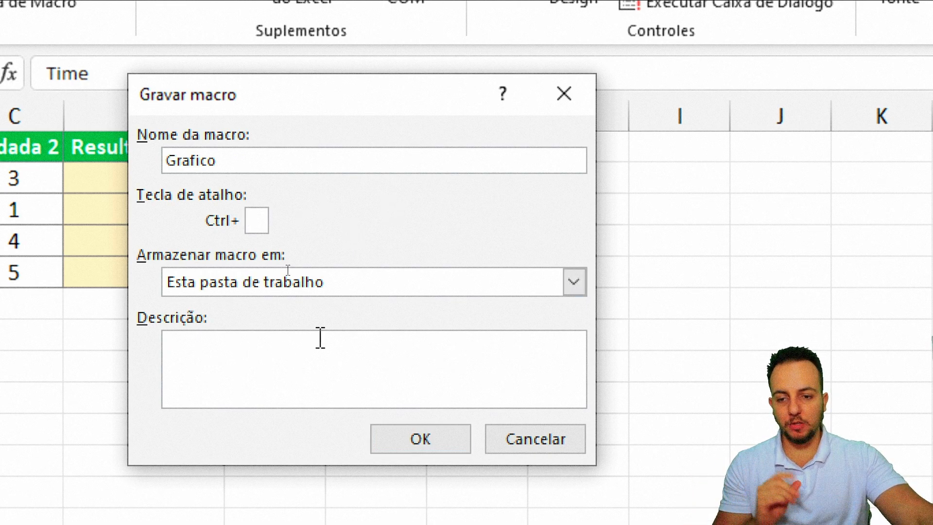
{"action": "left_click", "coordinate": [448, 431]}
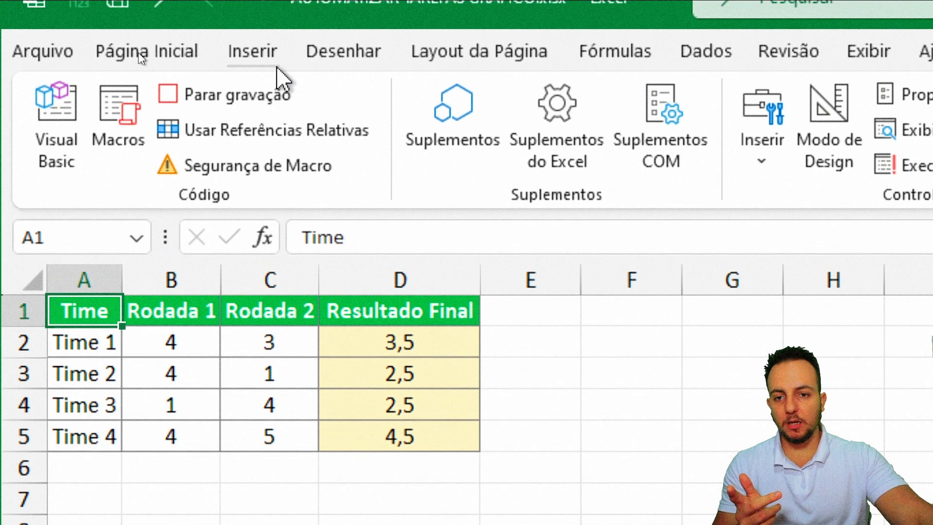
Step: Insert a Coluna Agrupada chart of the scores and apply a different Estilos de Gráfico style
{"action": "left_click", "coordinate": [277, 68]}
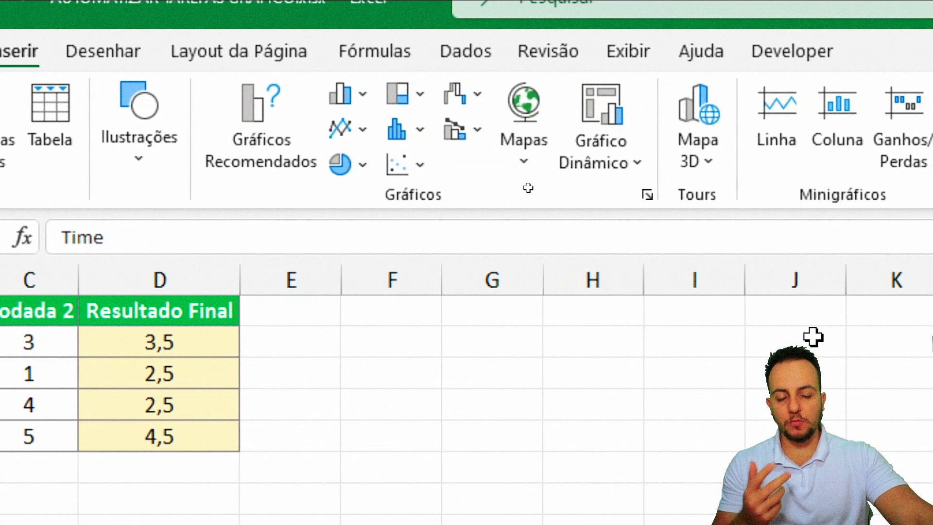
{"action": "left_click", "coordinate": [330, 94]}
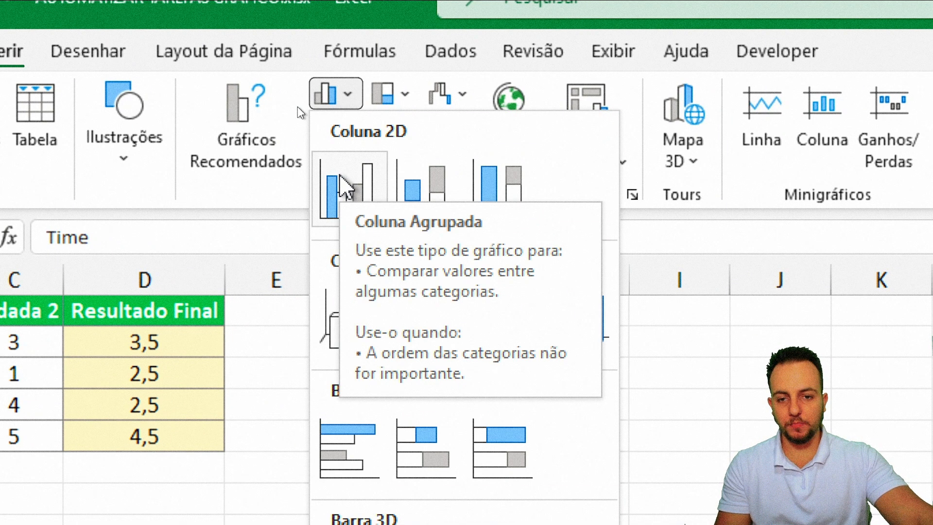
{"action": "left_click", "coordinate": [346, 186]}
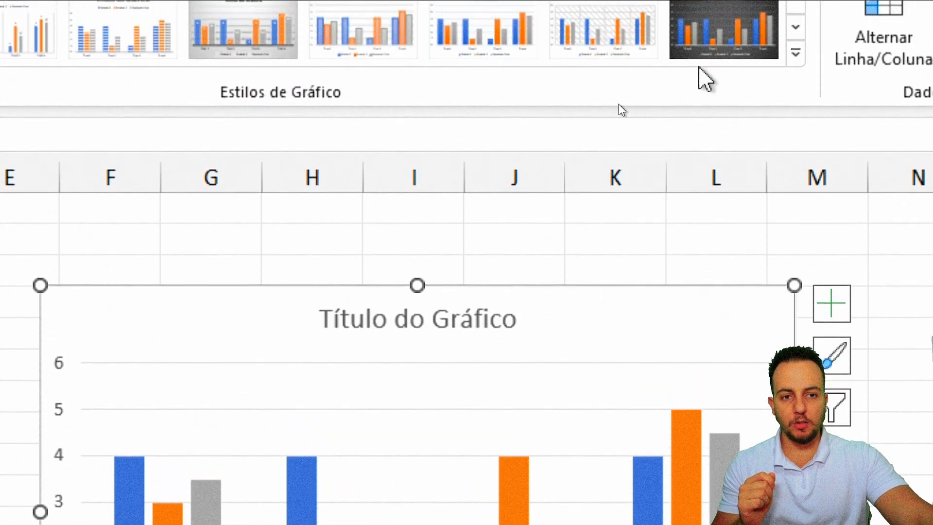
{"action": "left_click", "coordinate": [796, 52]}
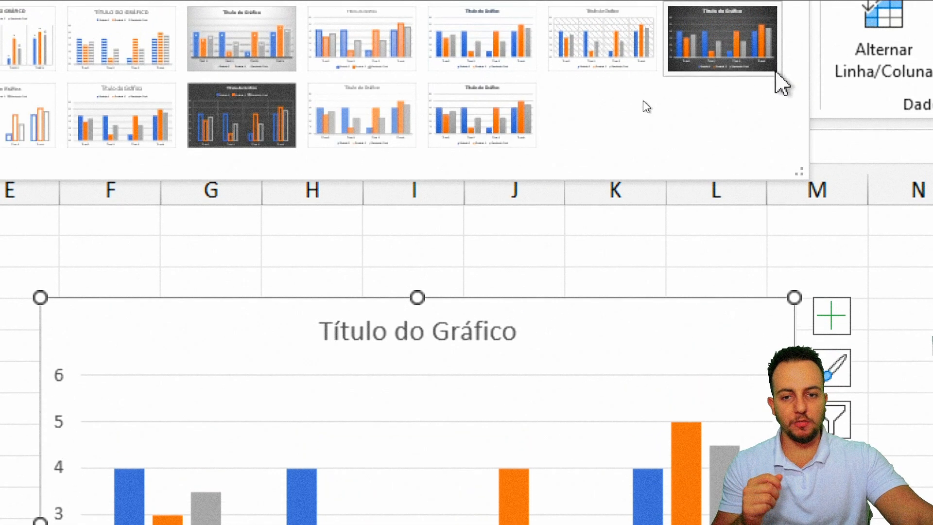
{"action": "left_click", "coordinate": [342, 129]}
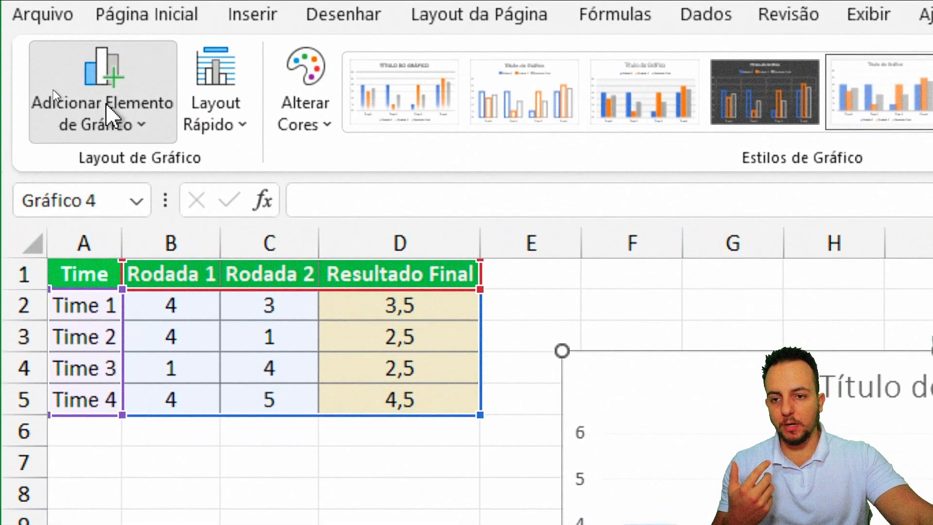
Step: Turn off the primary vertical axis and set the chart title to None
{"action": "left_click", "coordinate": [93, 116]}
{"action": "mouse_move", "coordinate": [206, 167]}
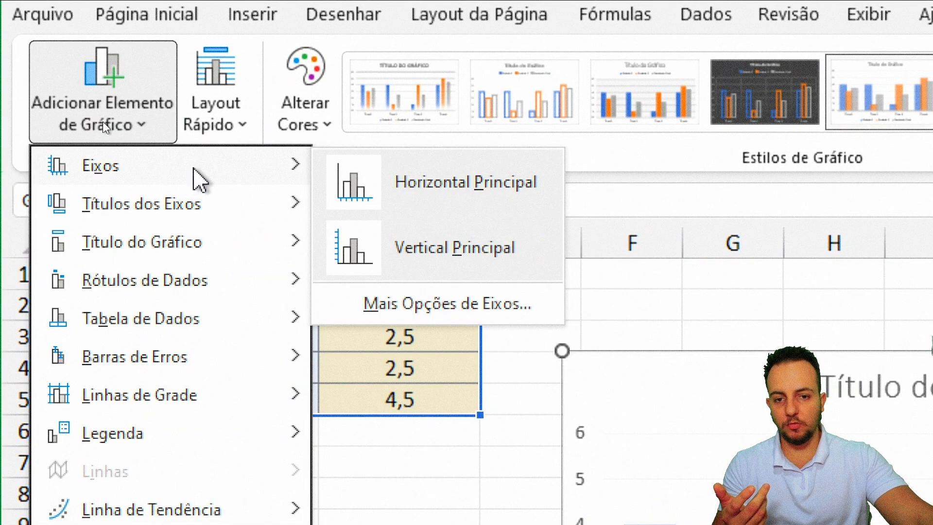
{"action": "left_click", "coordinate": [411, 249]}
{"action": "left_click", "coordinate": [109, 122]}
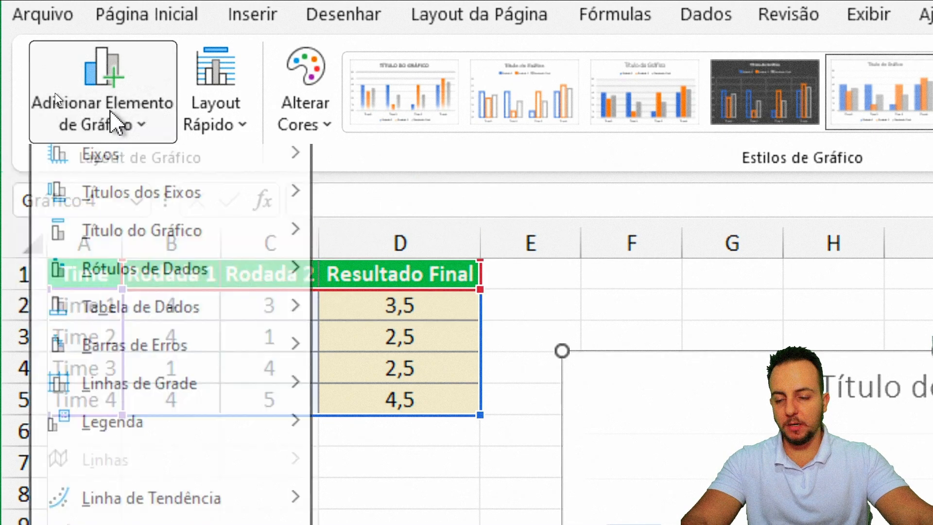
{"action": "mouse_move", "coordinate": [178, 250]}
{"action": "left_click", "coordinate": [379, 200]}
Step: Add Outside End data labels, remove primary horizontal gridlines, and return to cell A1
{"action": "left_click", "coordinate": [121, 138]}
{"action": "mouse_move", "coordinate": [305, 289]}
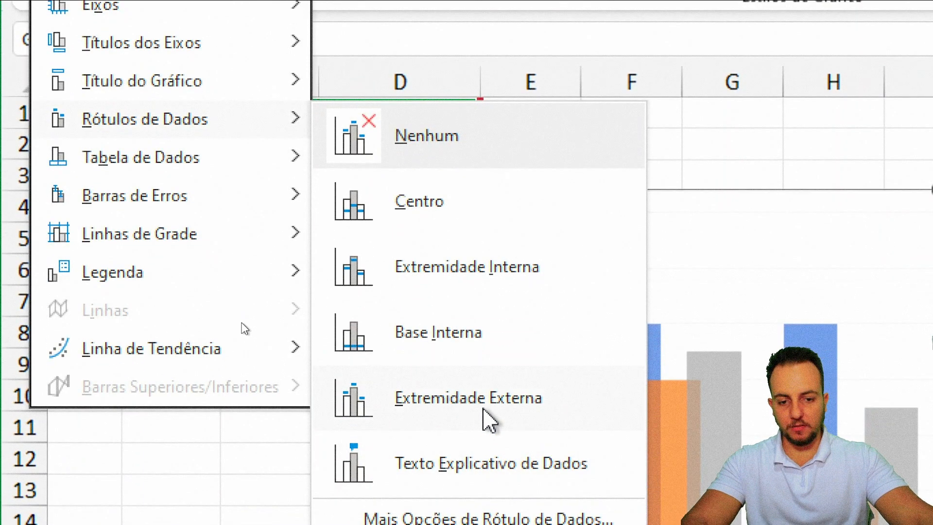
{"action": "left_click", "coordinate": [480, 411]}
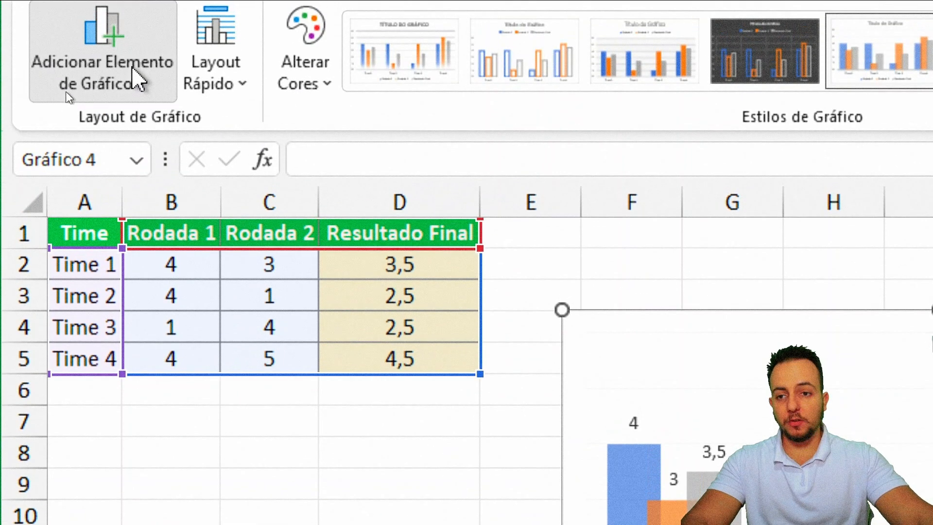
{"action": "left_click", "coordinate": [139, 80]}
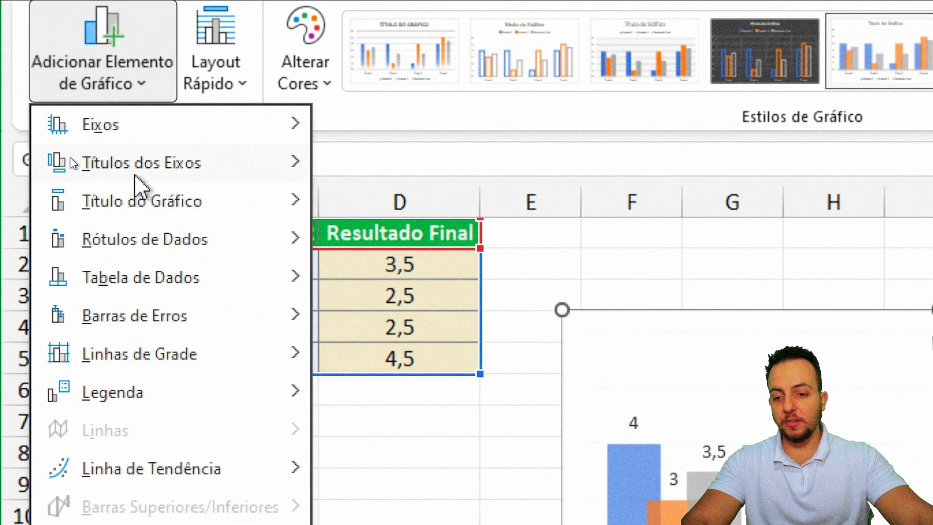
{"action": "mouse_move", "coordinate": [246, 355]}
{"action": "left_click", "coordinate": [423, 371]}
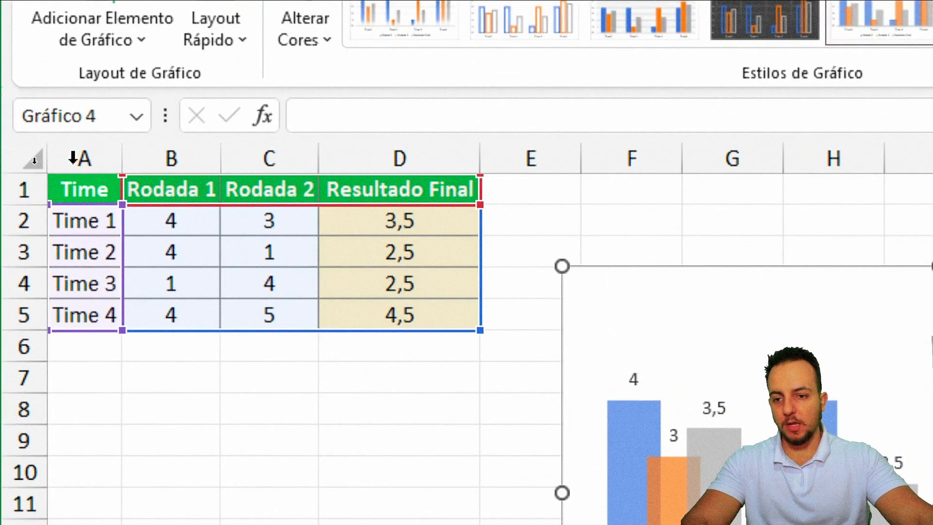
{"action": "left_click", "coordinate": [78, 188]}
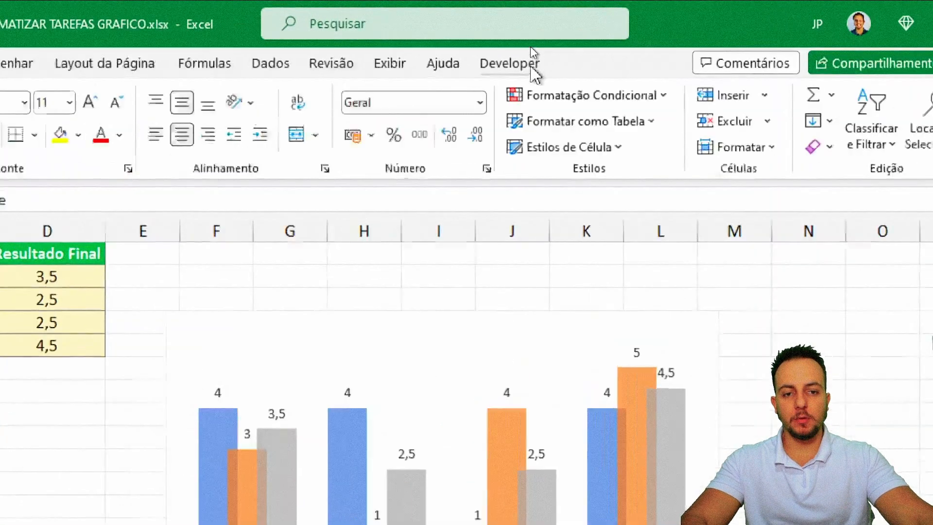
Step: Stop the macro recording, delete the chart, and open the Macros list
{"action": "left_click", "coordinate": [530, 40]}
{"action": "left_click", "coordinate": [169, 117]}
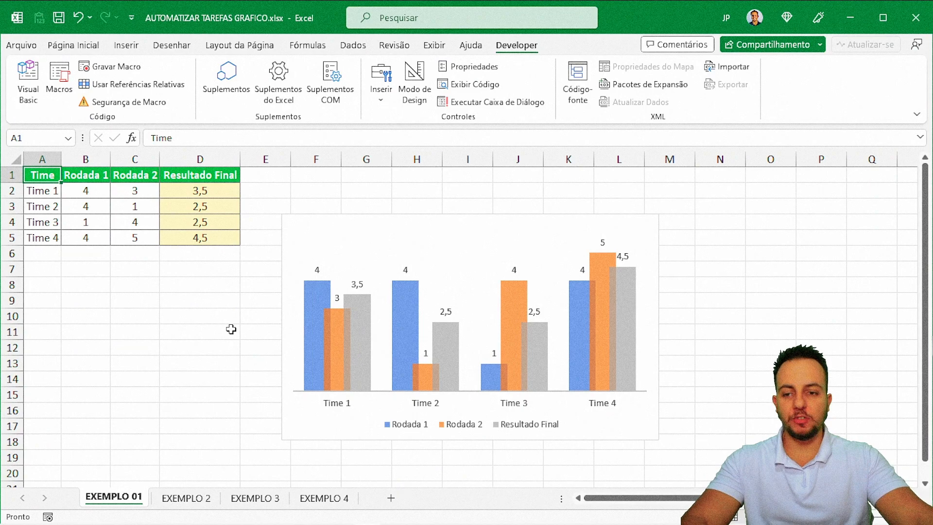
{"action": "left_click", "coordinate": [347, 222]}
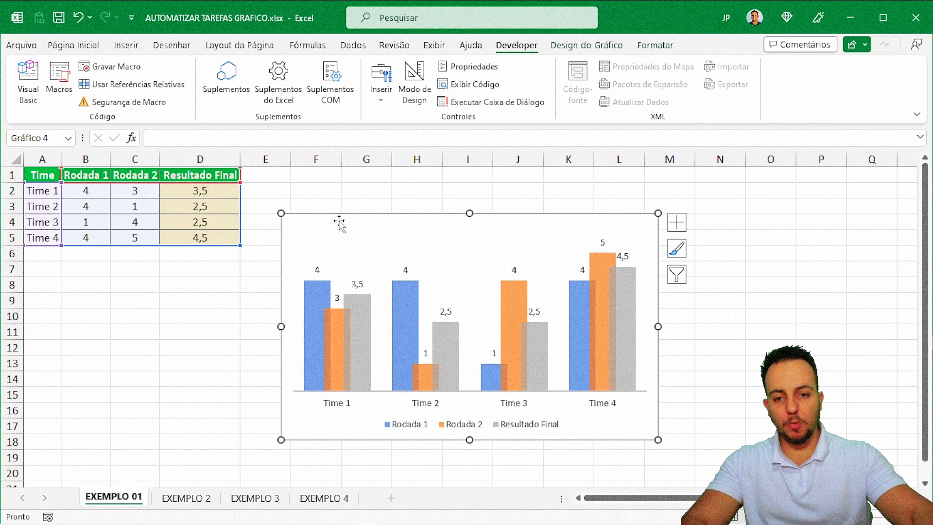
{"action": "key", "text": "Delete"}
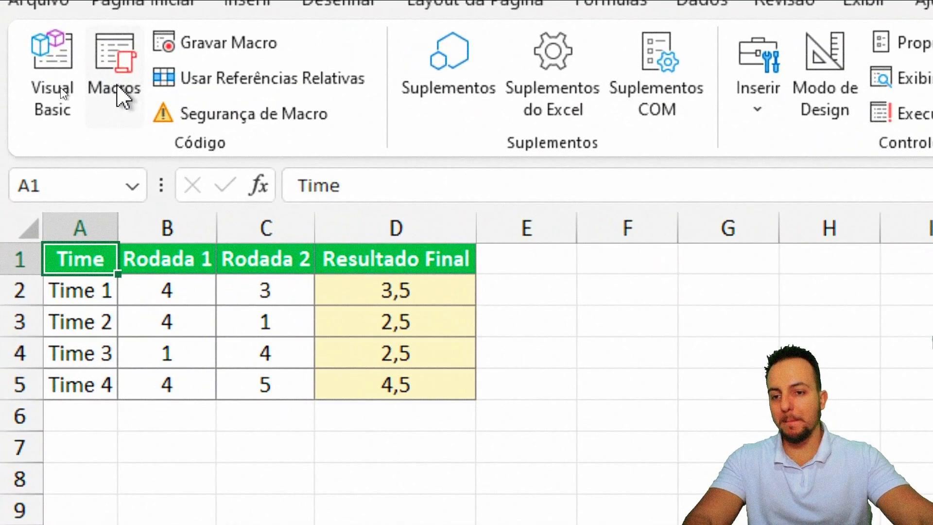
{"action": "left_click", "coordinate": [60, 87]}
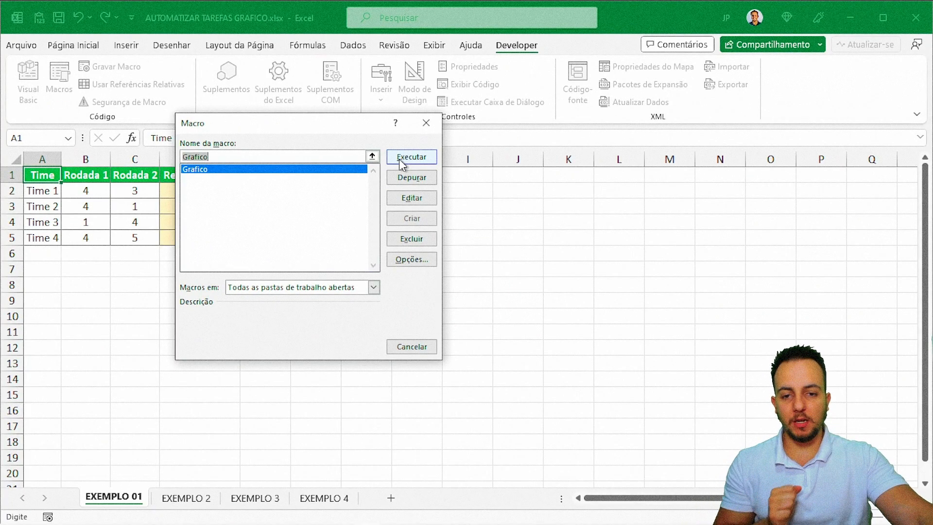
Step: Run Grafico, move the rebuilt chart up and left, then delete it
{"action": "left_click", "coordinate": [399, 158]}
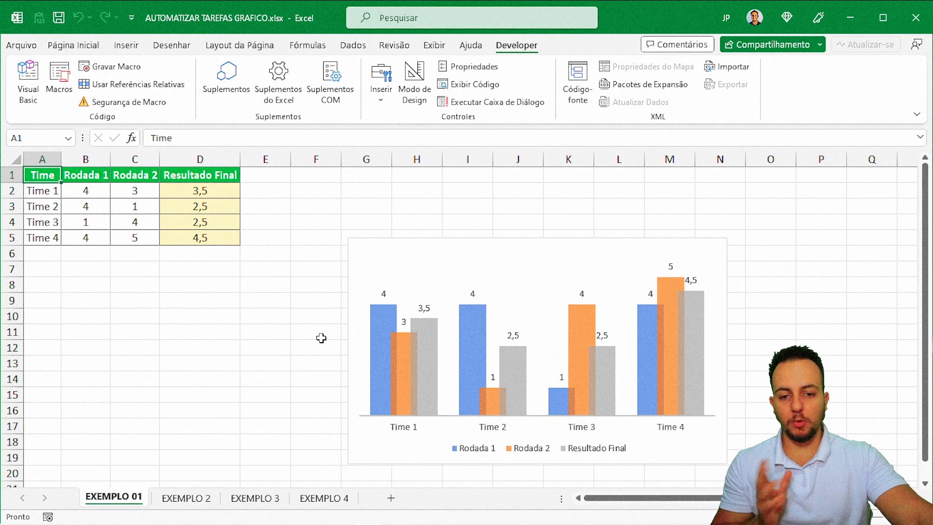
{"action": "left_click_drag", "start_coordinate": [410, 241], "coordinate": [348, 207]}
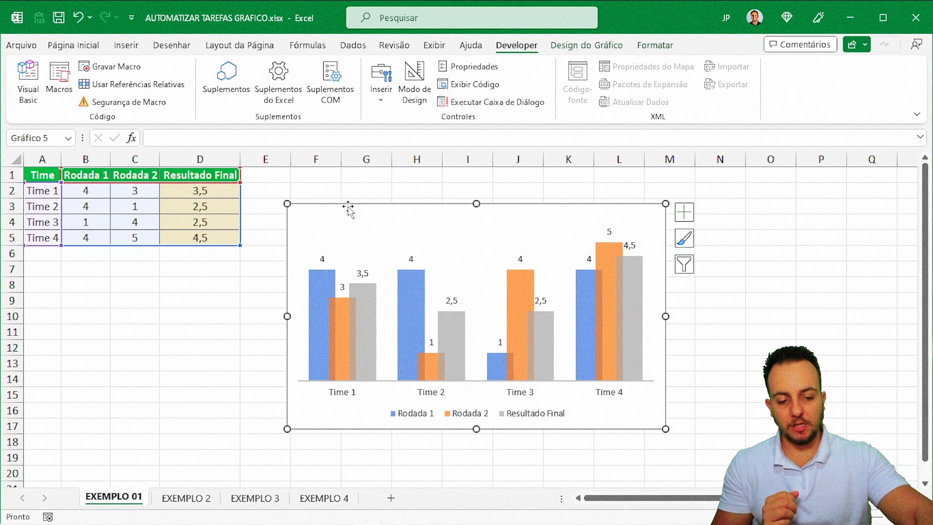
{"action": "key", "text": "Delete"}
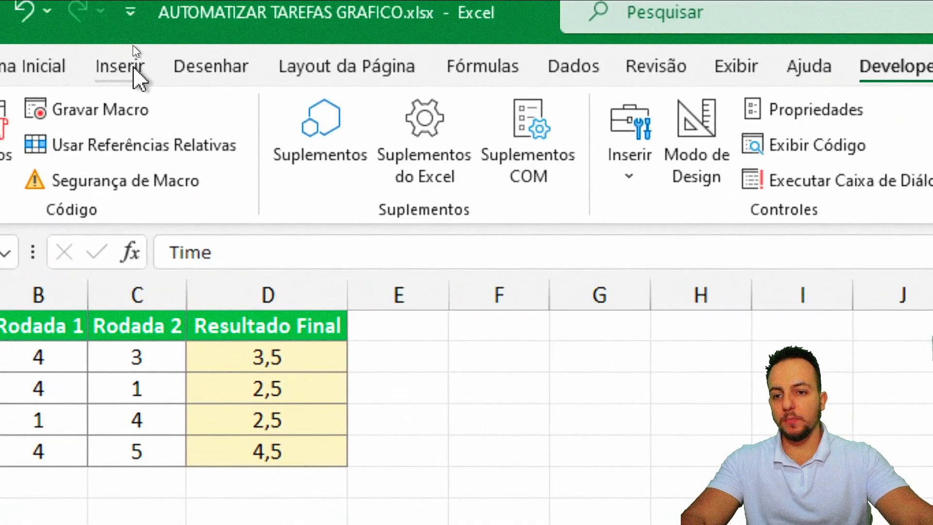
Step: Draw a rectangle shape over columns J–L beside the table
{"action": "left_click", "coordinate": [133, 45]}
{"action": "left_click", "coordinate": [245, 156]}
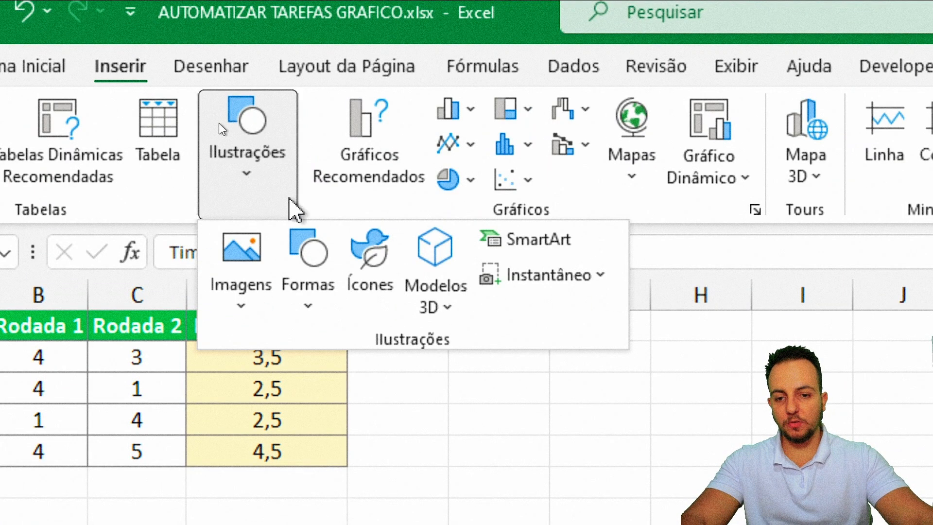
{"action": "left_click", "coordinate": [282, 243]}
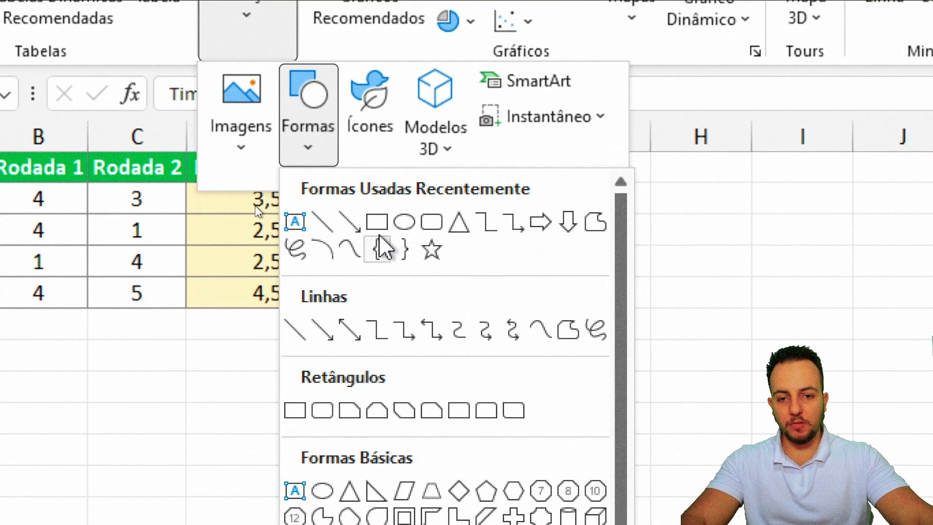
{"action": "left_click", "coordinate": [378, 224]}
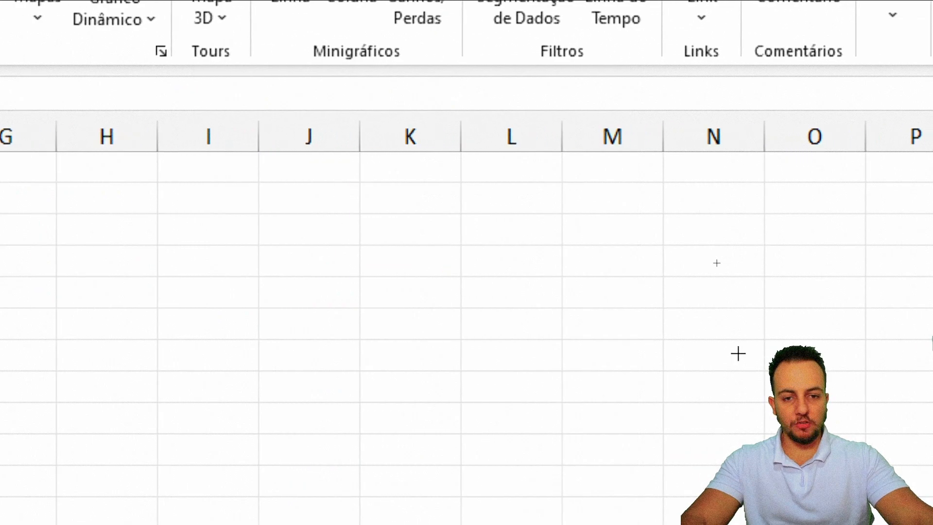
{"action": "left_click_drag", "start_coordinate": [257, 276], "coordinate": [562, 402]}
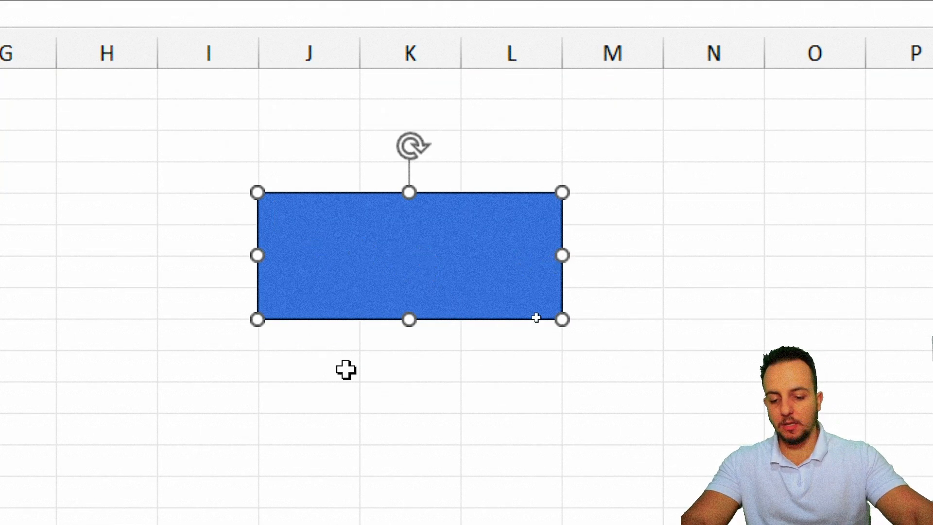
Step: Type FAZER and GRÁFICO on two lines inside the rectangle
{"action": "key", "text": "Caps_Lock"}
{"action": "type", "text": "GRÁFICO"}
{"action": "key", "text": "Home"}
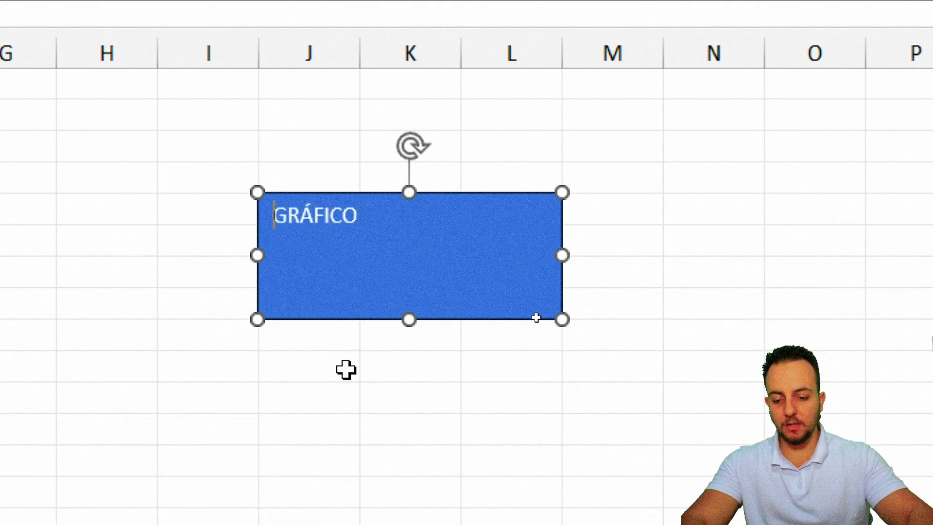
{"action": "type", "text": "FAZER"}
{"action": "key", "text": "Return"}
Step: Centre the shape text both ways, enlarge it to 16 points, and make it bold
{"action": "key", "text": "ctrl+a"}
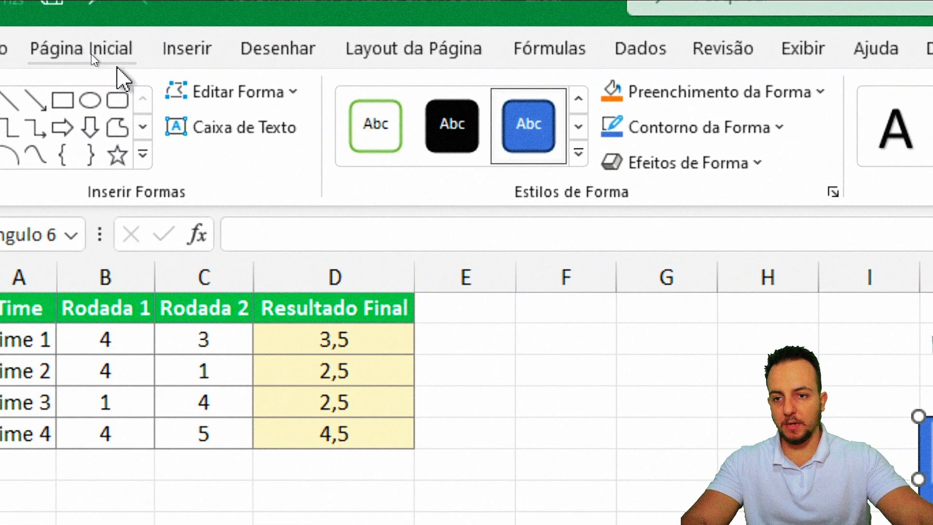
{"action": "left_click", "coordinate": [73, 18]}
{"action": "left_click", "coordinate": [492, 70]}
{"action": "left_click", "coordinate": [519, 155]}
{"action": "left_click", "coordinate": [394, 103]}
{"action": "left_click", "coordinate": [395, 103]}
{"action": "left_click", "coordinate": [395, 103]}
{"action": "left_click", "coordinate": [163, 146]}
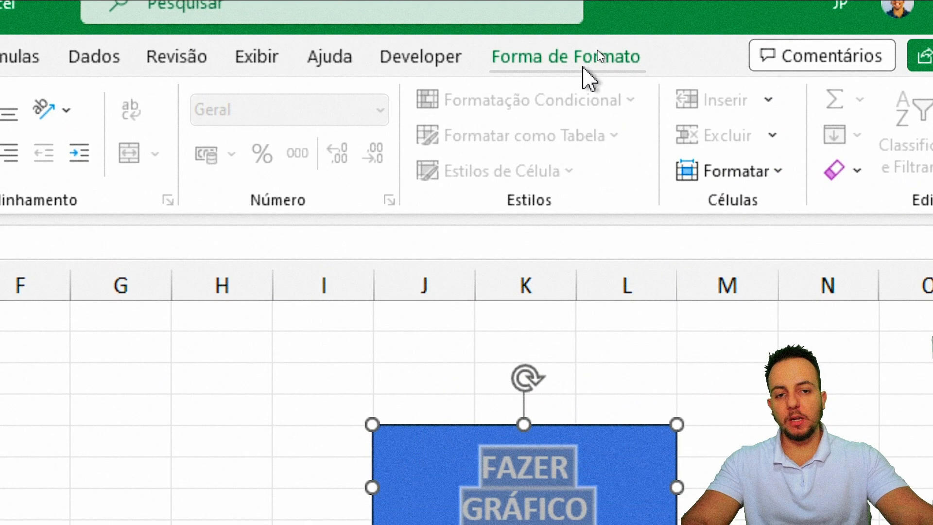
Step: Apply the light-orange shape style to the FAZER GRÁFICO rectangle and deselect it
{"action": "left_click", "coordinate": [599, 52]}
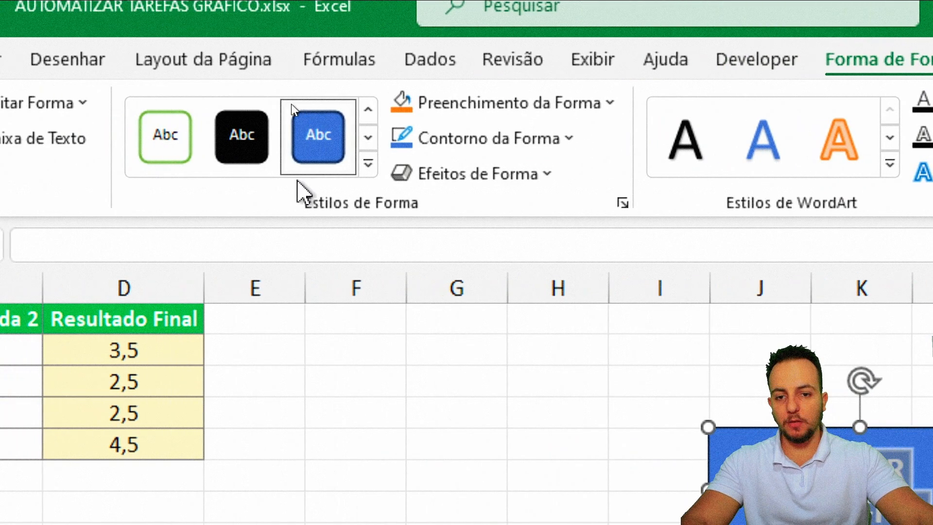
{"action": "left_click", "coordinate": [114, 163]}
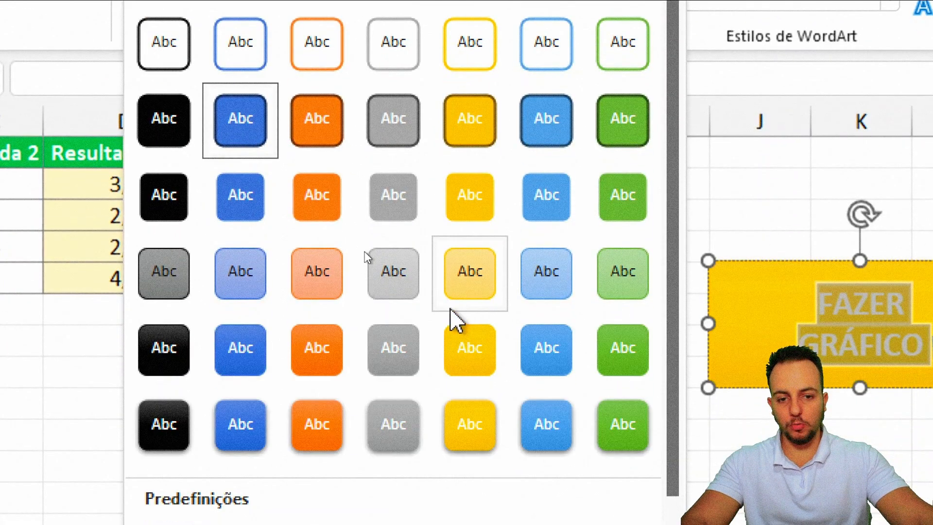
{"action": "left_click", "coordinate": [297, 287]}
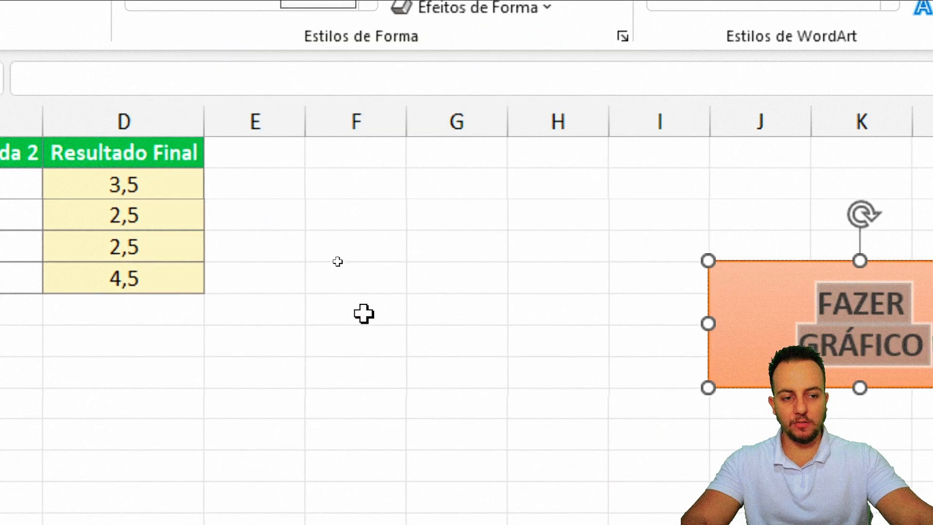
{"action": "key", "text": "Escape"}
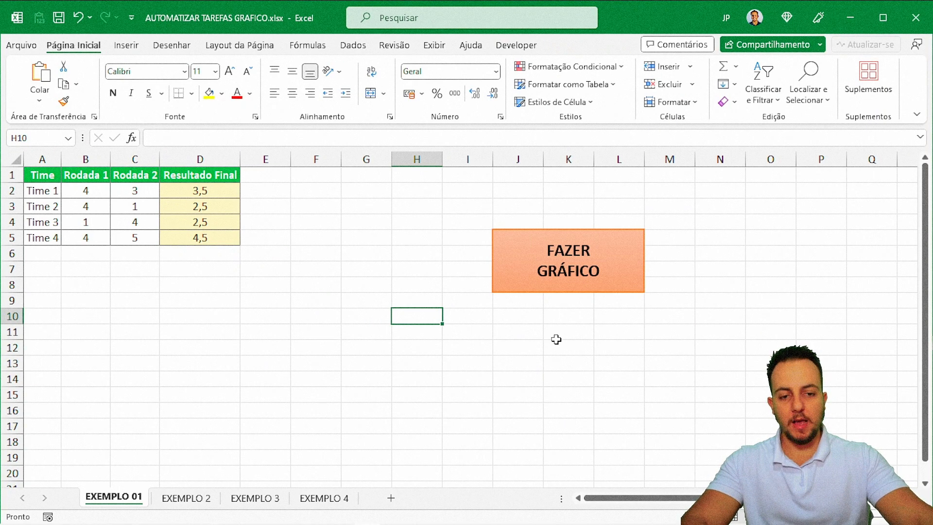
{"action": "left_click", "coordinate": [614, 286]}
{"action": "left_click", "coordinate": [601, 330]}
{"action": "left_click", "coordinate": [603, 287]}
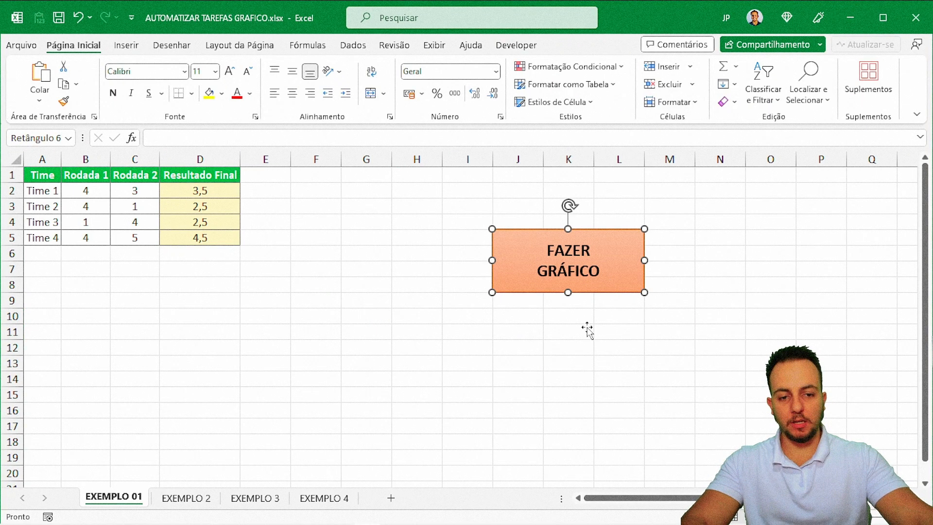
{"action": "left_click", "coordinate": [587, 327]}
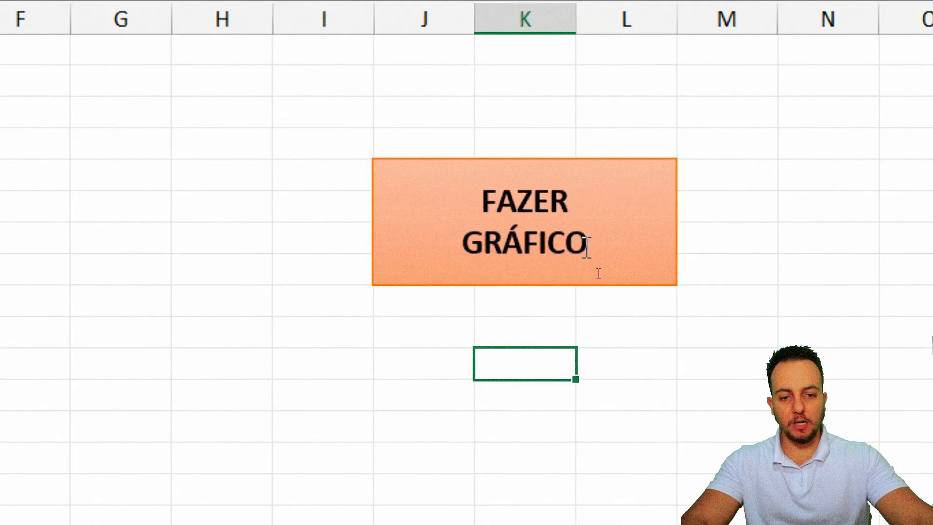
Step: Assign the Grafico macro to the FAZER GRÁFICO rectangle through Atribuir macro
{"action": "left_click", "coordinate": [599, 273]}
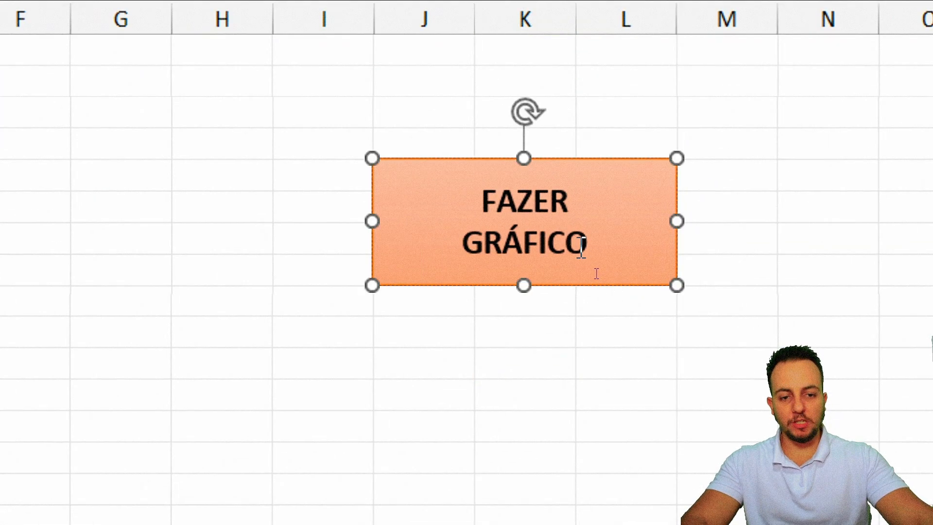
{"action": "right_click", "coordinate": [599, 272]}
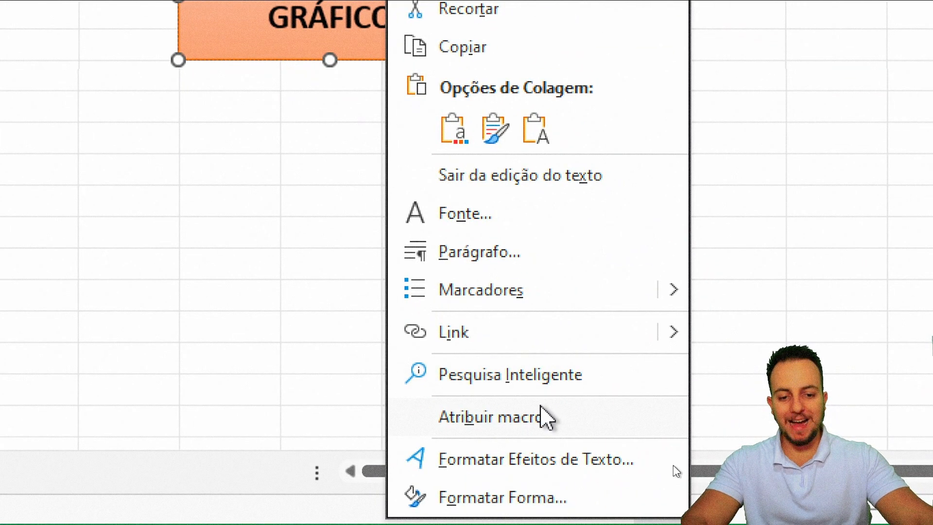
{"action": "left_click", "coordinate": [539, 416]}
{"action": "left_click_drag", "start_coordinate": [623, 286], "coordinate": [228, 170]}
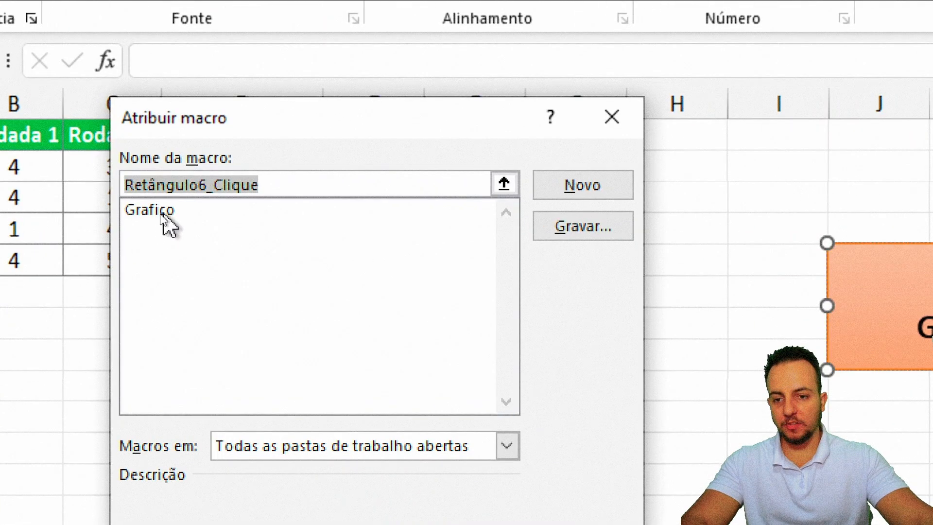
{"action": "left_click", "coordinate": [163, 214]}
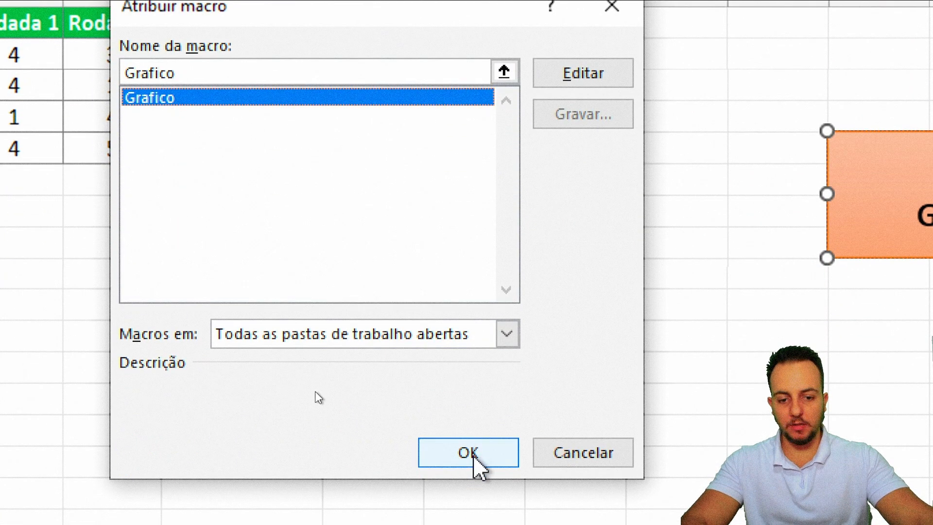
{"action": "left_click", "coordinate": [474, 456]}
{"action": "left_click", "coordinate": [319, 367]}
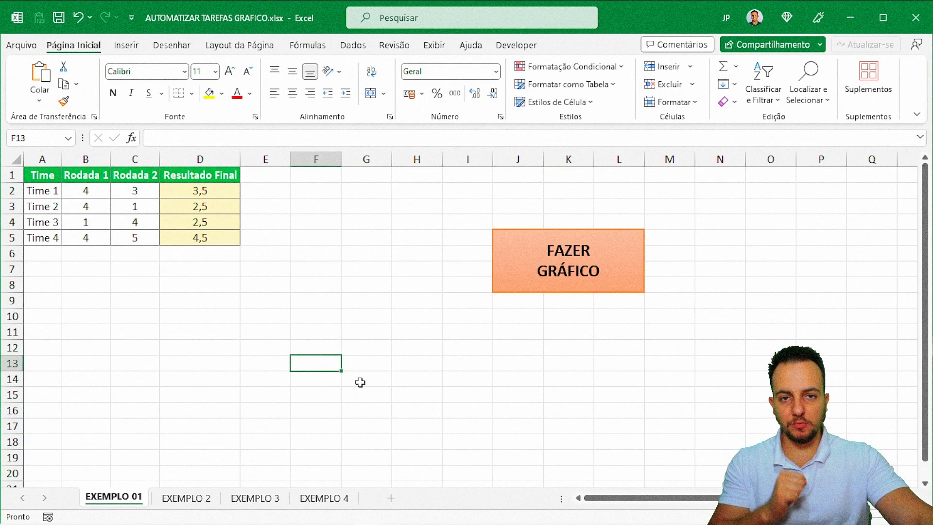
{"action": "left_click", "coordinate": [50, 179]}
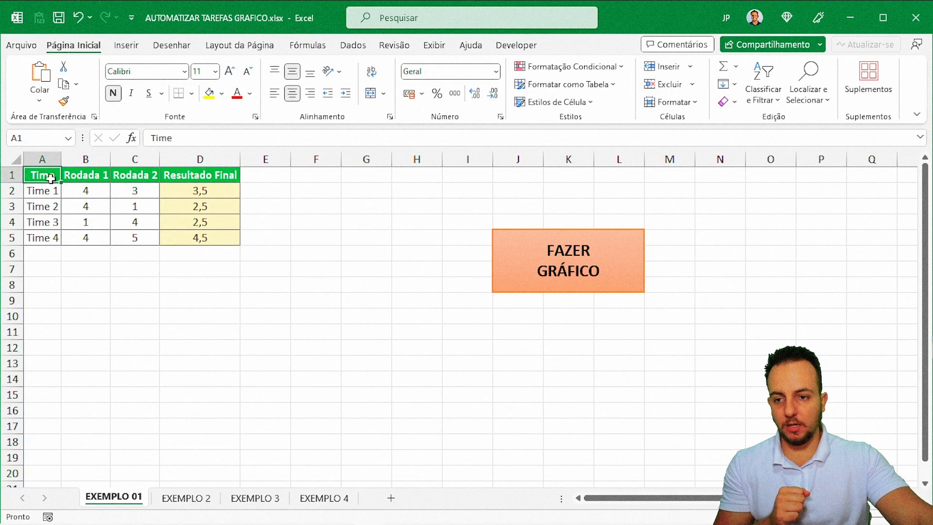
{"action": "left_click", "coordinate": [573, 289]}
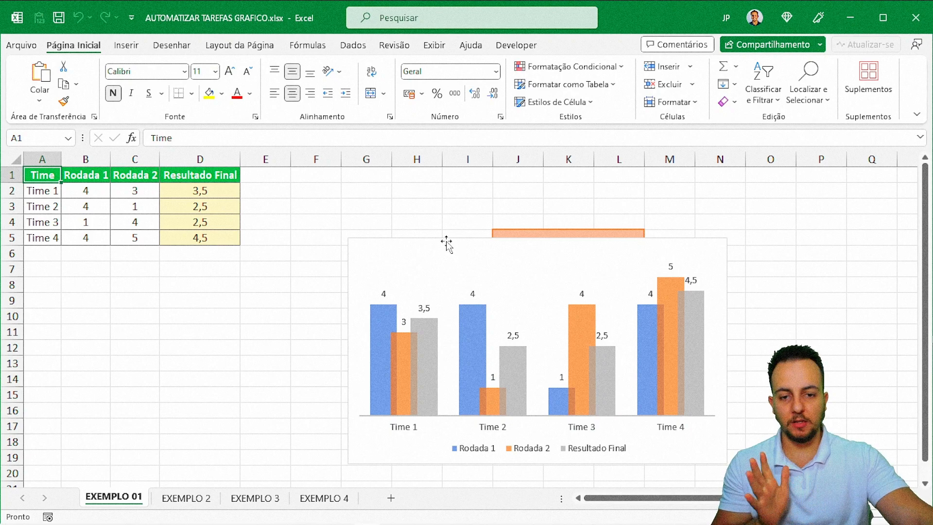
{"action": "key", "text": "Delete"}
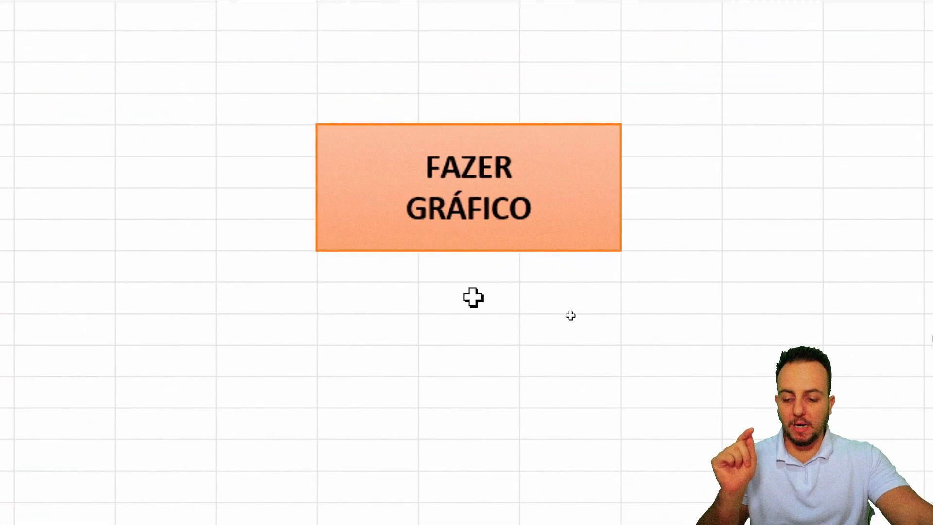
Step: Copy the FAZER GRÁFICO button and paste it onto the EXEMPLO 2 sheet
{"action": "left_click", "coordinate": [422, 208], "text": "ctrl"}
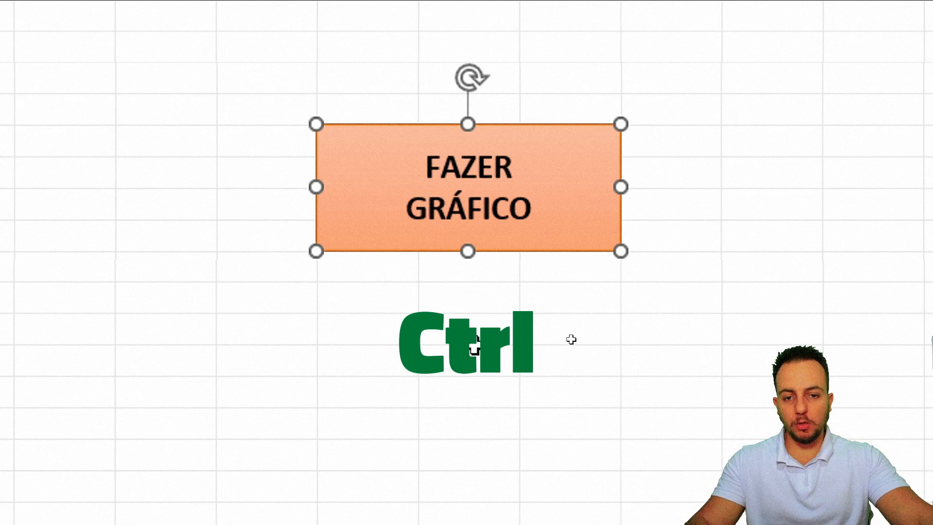
{"action": "key", "text": "ctrl+c"}
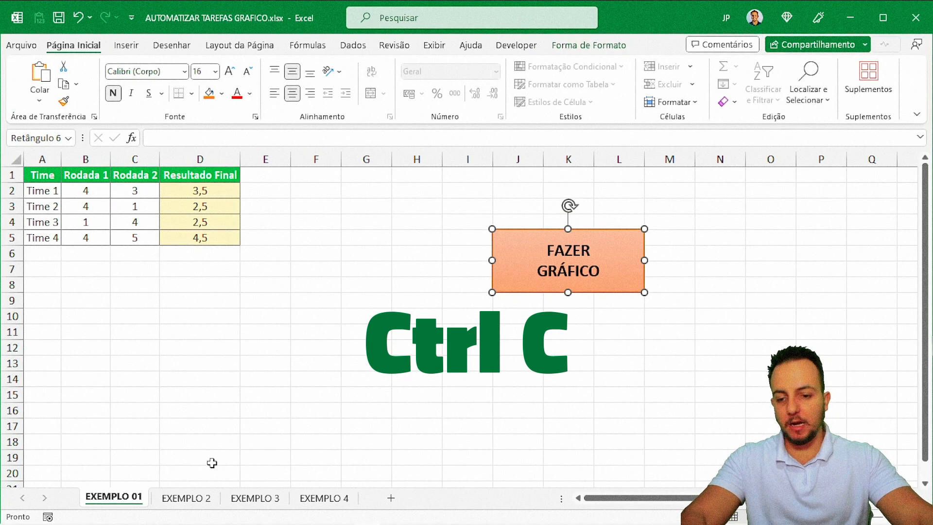
{"action": "left_click", "coordinate": [183, 498]}
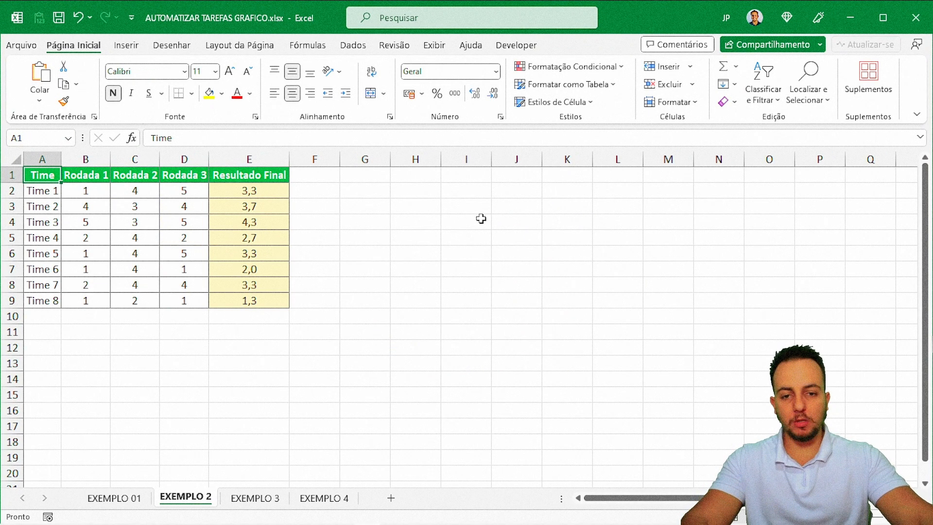
{"action": "left_click", "coordinate": [425, 195]}
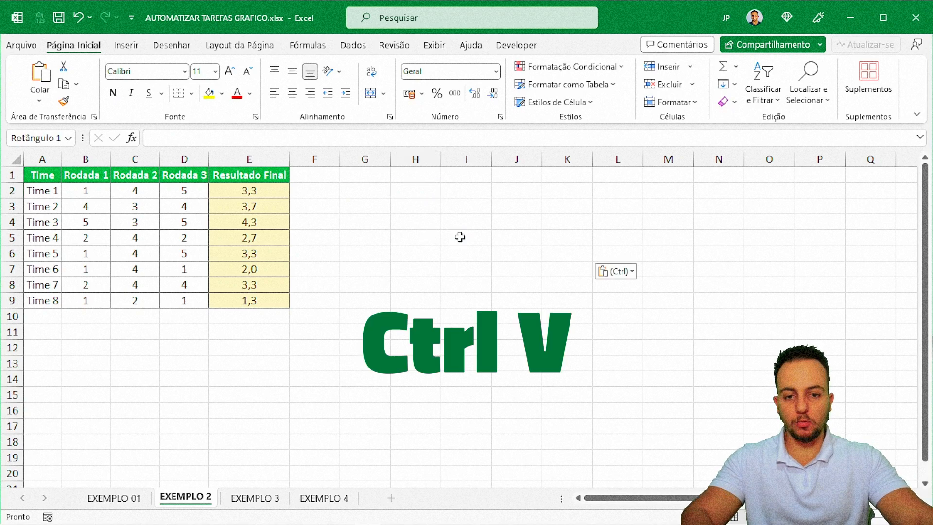
{"action": "key", "text": "ctrl+v"}
Step: Paste the button onto EXEMPLO 3 and EXEMPLO 4, then return to EXEMPLO 2
{"action": "left_click", "coordinate": [277, 495]}
{"action": "left_click", "coordinate": [559, 240]}
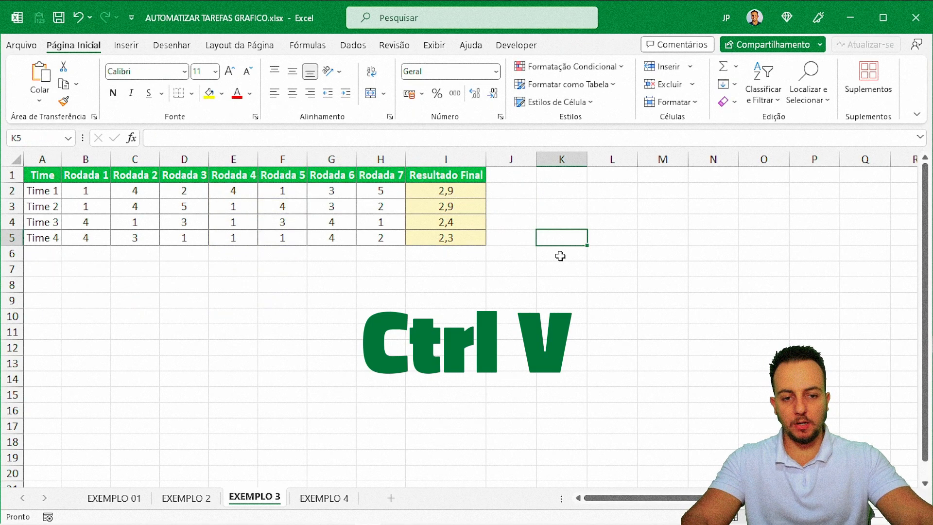
{"action": "key", "text": "ctrl+v"}
{"action": "left_click", "coordinate": [325, 498]}
{"action": "left_click", "coordinate": [452, 202]}
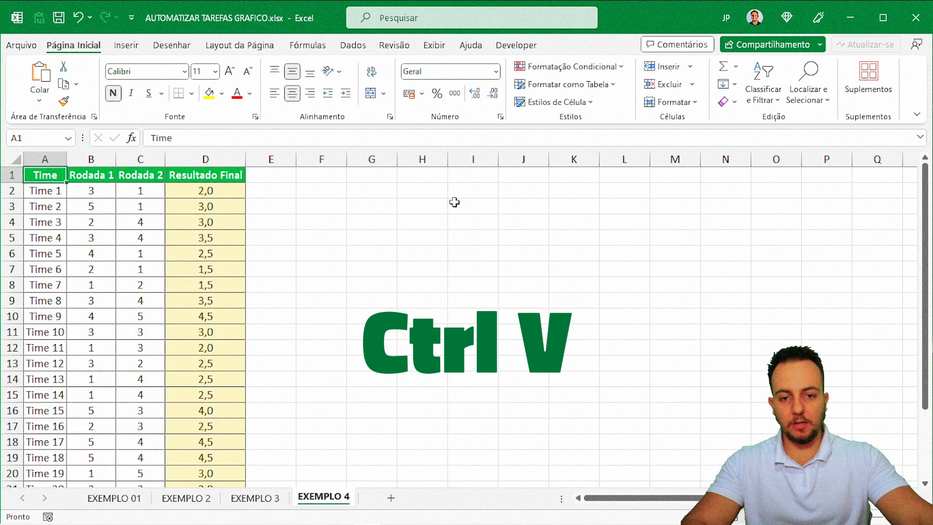
{"action": "key", "text": "ctrl+v"}
{"action": "left_click", "coordinate": [389, 212]}
{"action": "left_click", "coordinate": [272, 498]}
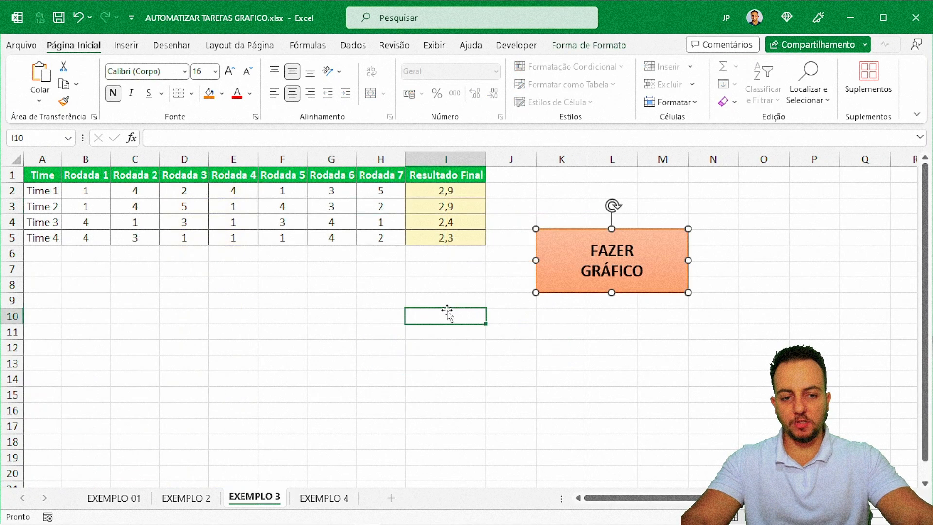
{"action": "left_click", "coordinate": [189, 497]}
{"action": "left_click", "coordinate": [445, 327]}
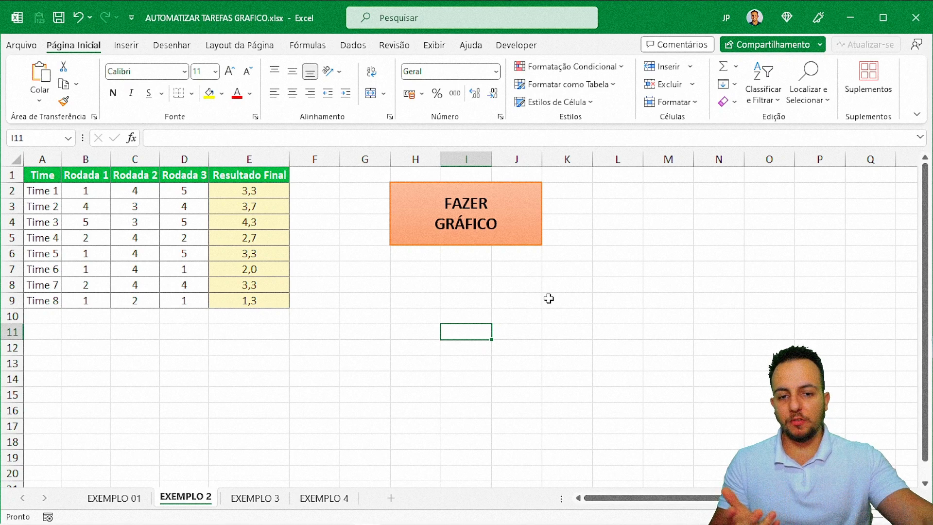
Step: Test the FAZER GRÁFICO button twice on EXEMPLO 01, then delete both charts
{"action": "left_click", "coordinate": [127, 498]}
{"action": "left_click", "coordinate": [482, 346]}
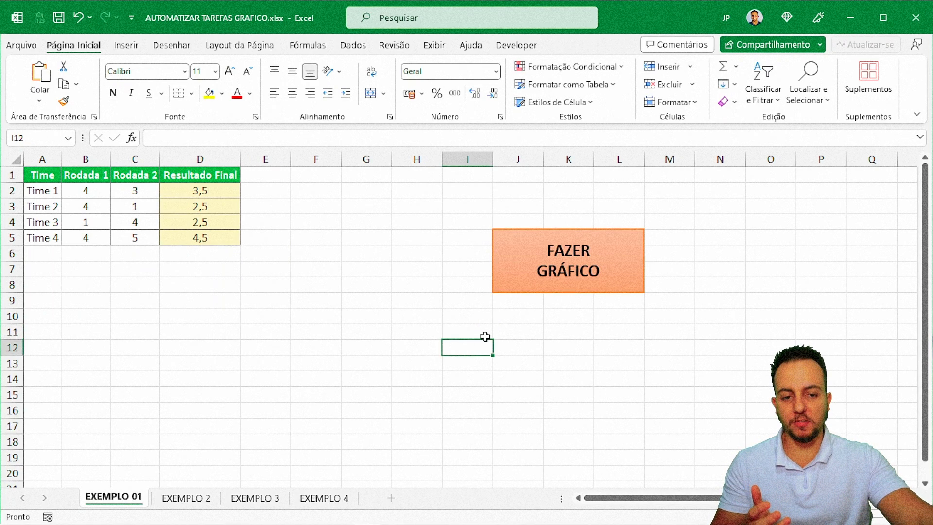
{"action": "left_click", "coordinate": [528, 294]}
{"action": "left_click_drag", "start_coordinate": [377, 243], "coordinate": [122, 254]}
{"action": "left_click", "coordinate": [280, 195]}
{"action": "left_click", "coordinate": [56, 175]}
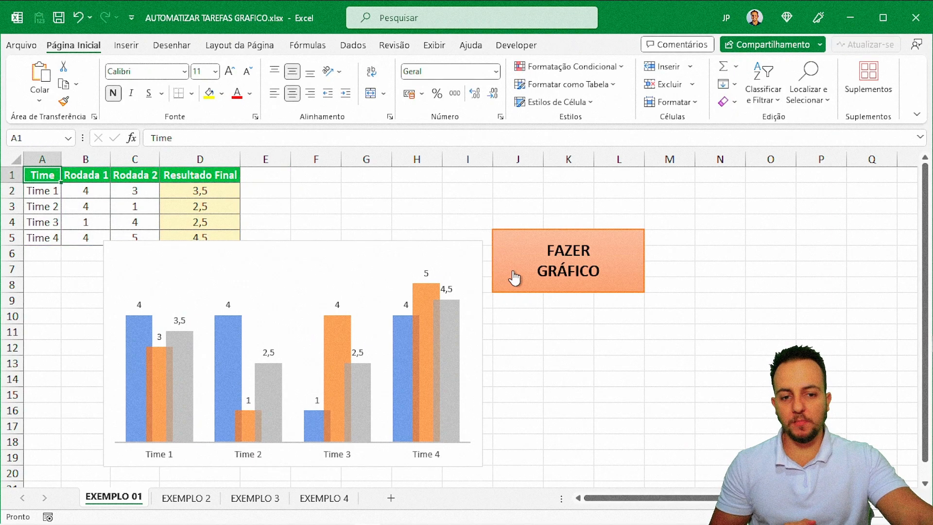
{"action": "left_click", "coordinate": [513, 276]}
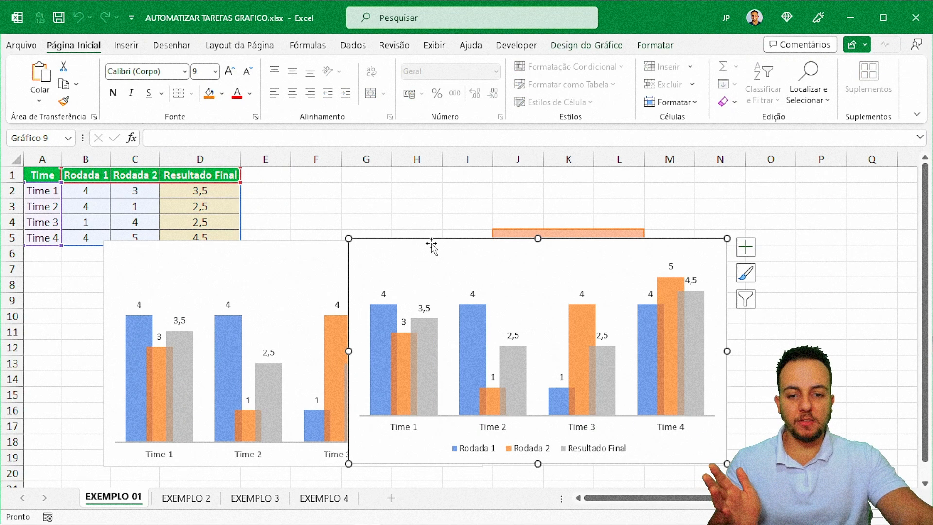
{"action": "key", "text": "Delete"}
{"action": "left_click", "coordinate": [325, 253]}
{"action": "key", "text": "Delete"}
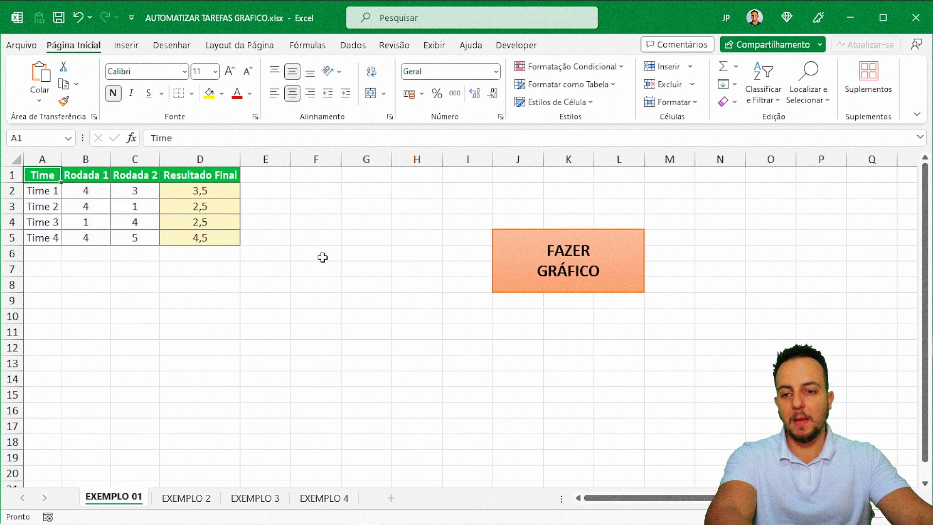
Step: Click FAZER GRÁFICO on EXEMPLO 2 and move the resulting Time 1–4 chart over the table
{"action": "left_click", "coordinate": [186, 497]}
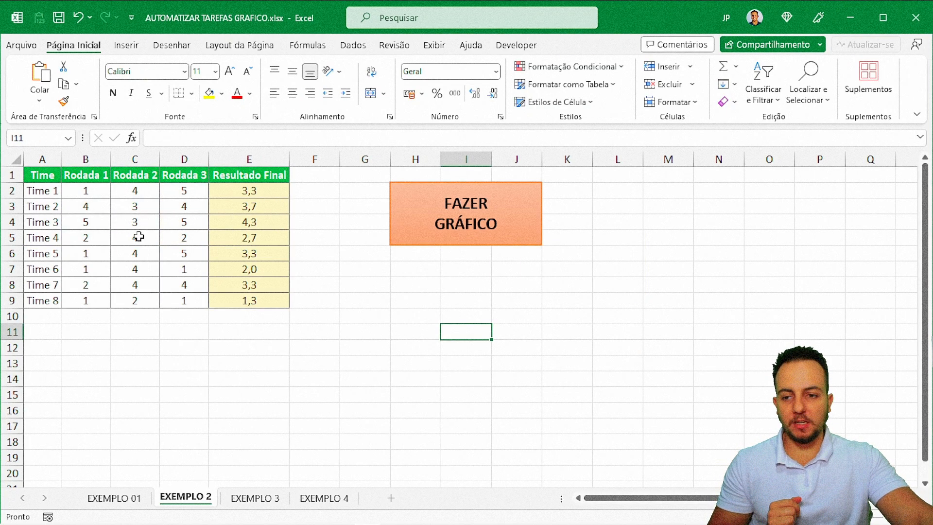
{"action": "left_click", "coordinate": [40, 176]}
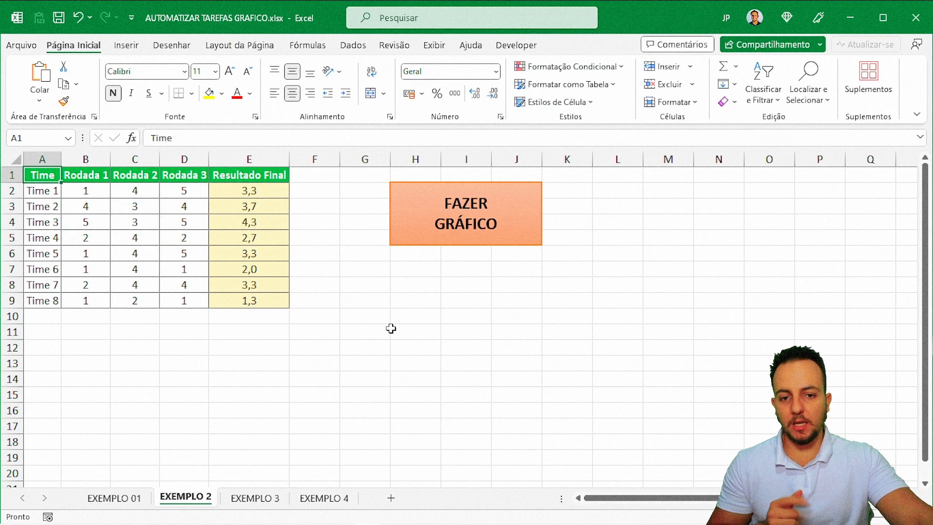
{"action": "left_click", "coordinate": [448, 241]}
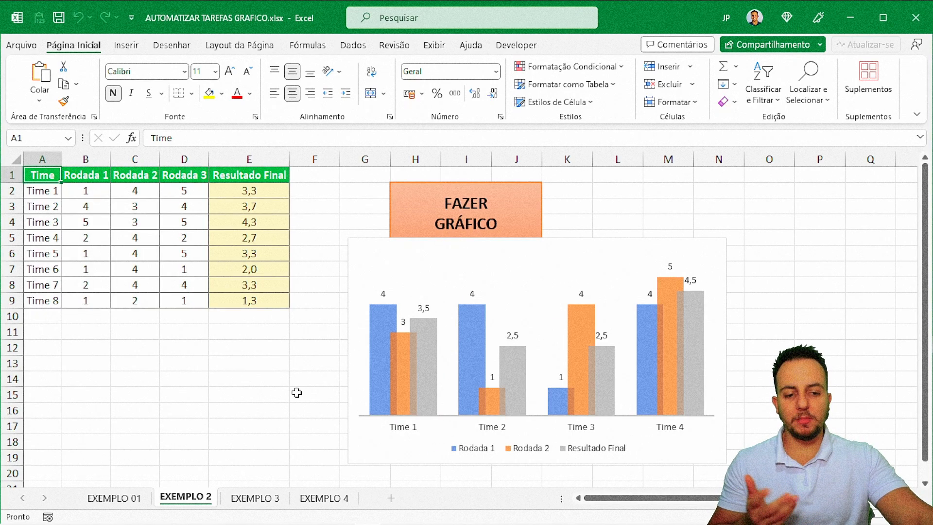
{"action": "left_click_drag", "start_coordinate": [377, 254], "coordinate": [161, 225]}
{"action": "key", "text": "Escape"}
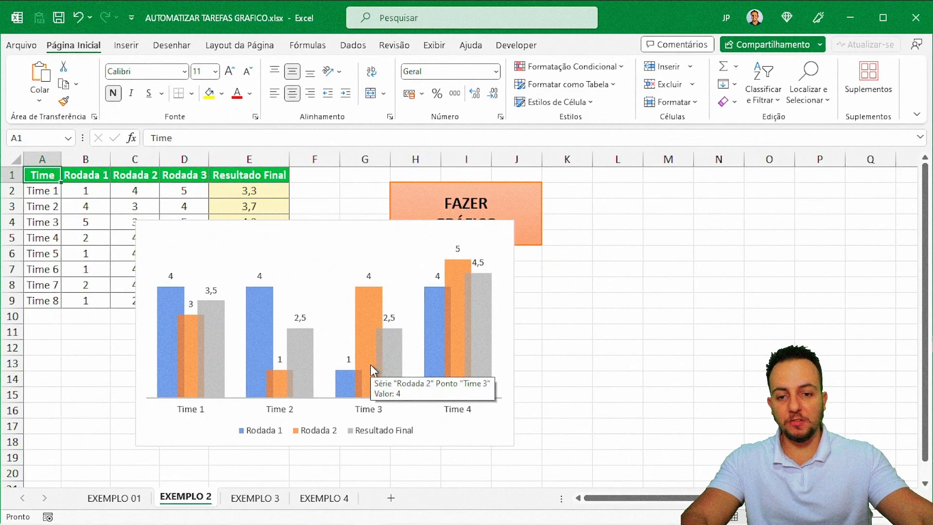
{"action": "left_click", "coordinate": [313, 224]}
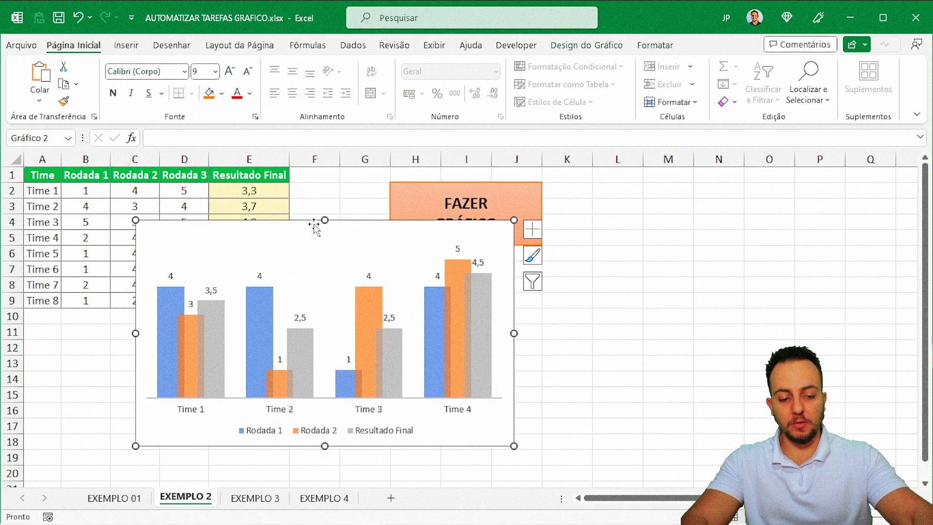
Step: Delete the chart showing the wrong data and open the Grafico macro in the VBA editor
{"action": "key", "text": "Delete"}
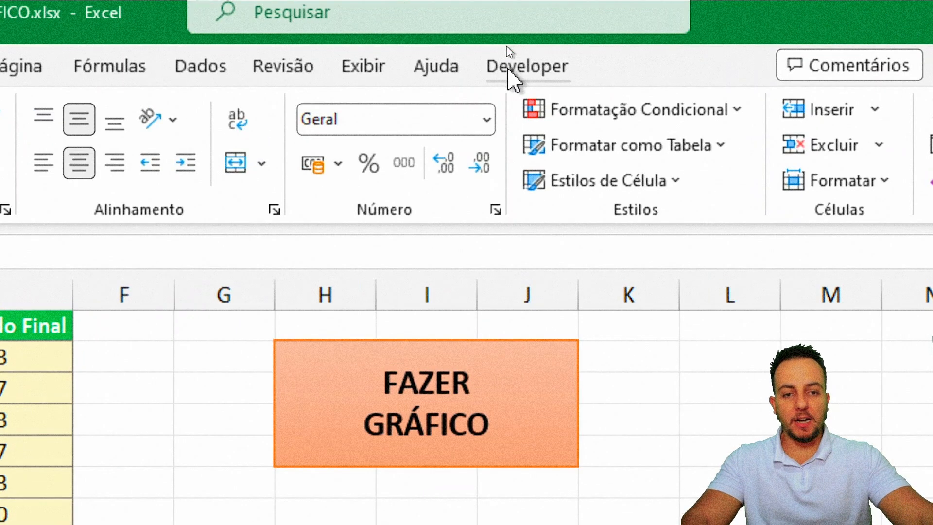
{"action": "left_click", "coordinate": [506, 44]}
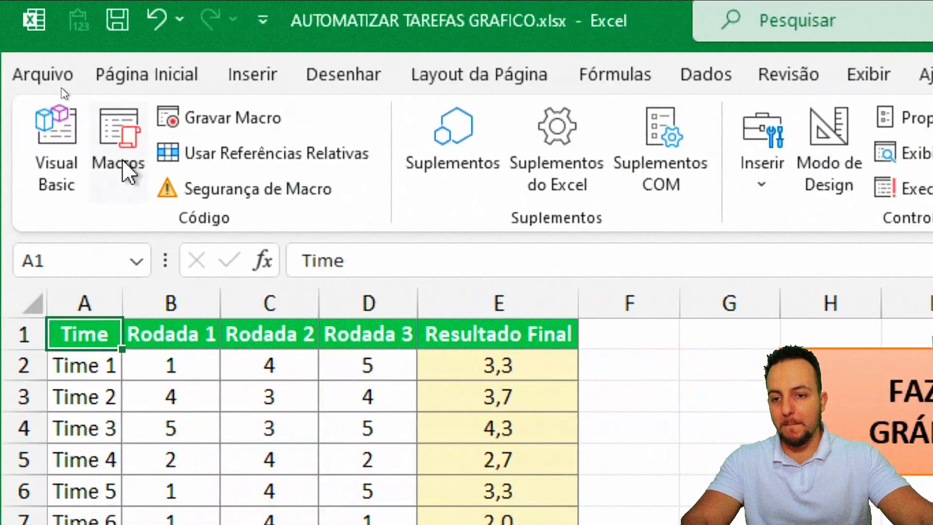
{"action": "left_click", "coordinate": [121, 156]}
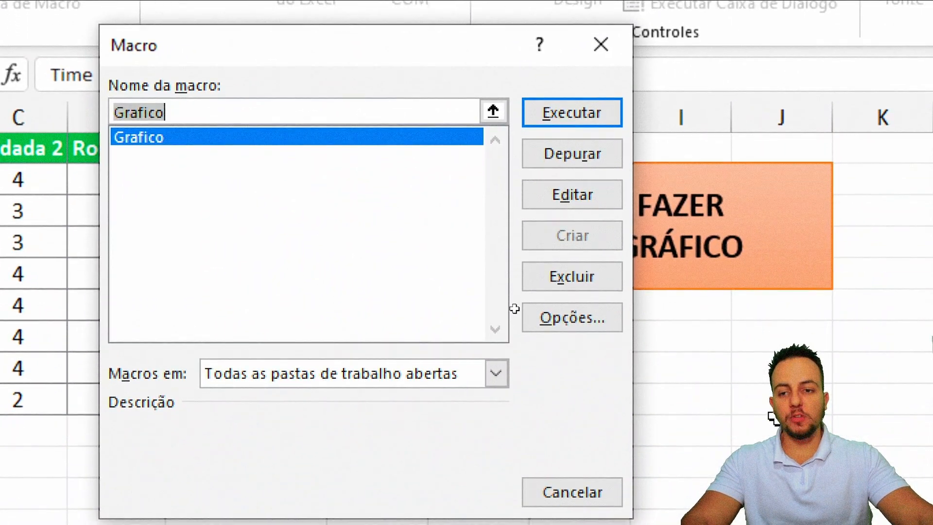
{"action": "left_click", "coordinate": [148, 138]}
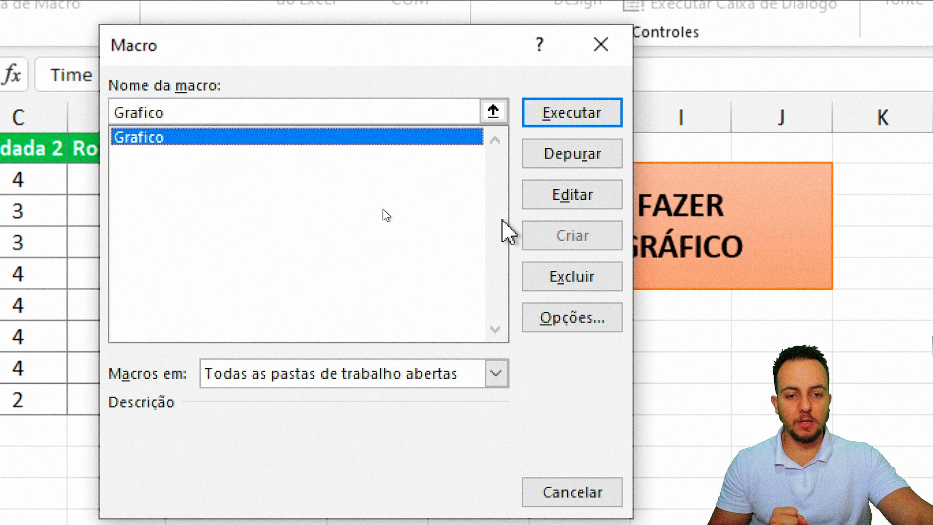
{"action": "left_click", "coordinate": [572, 197]}
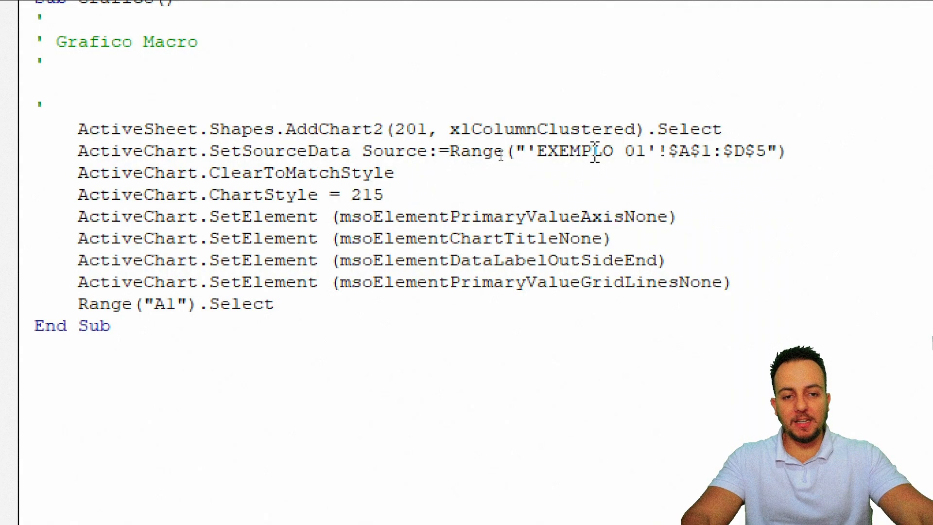
Step: Remove the SetSourceData line hard-coded to 'EXEMPLO 01'!$A$1:$D$5 and the blank line, then close the editor
{"action": "left_click_drag", "start_coordinate": [791, 151], "coordinate": [45, 155]}
{"action": "left_click_drag", "start_coordinate": [119, 156], "coordinate": [77, 152]}
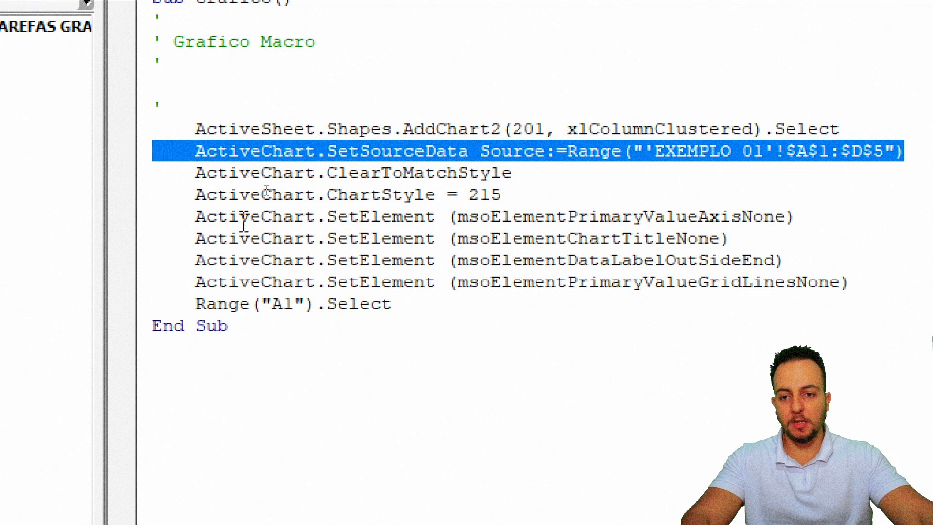
{"action": "key", "text": "Delete"}
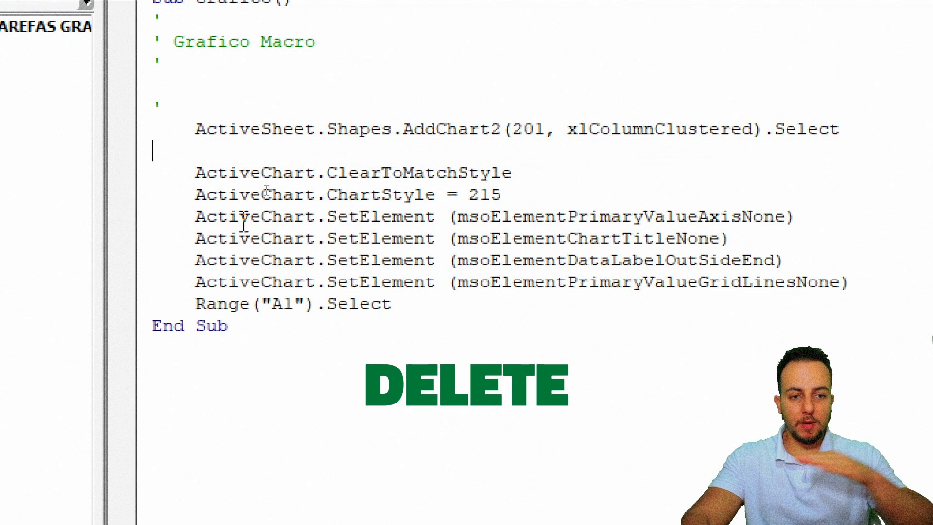
{"action": "key", "text": "Delete"}
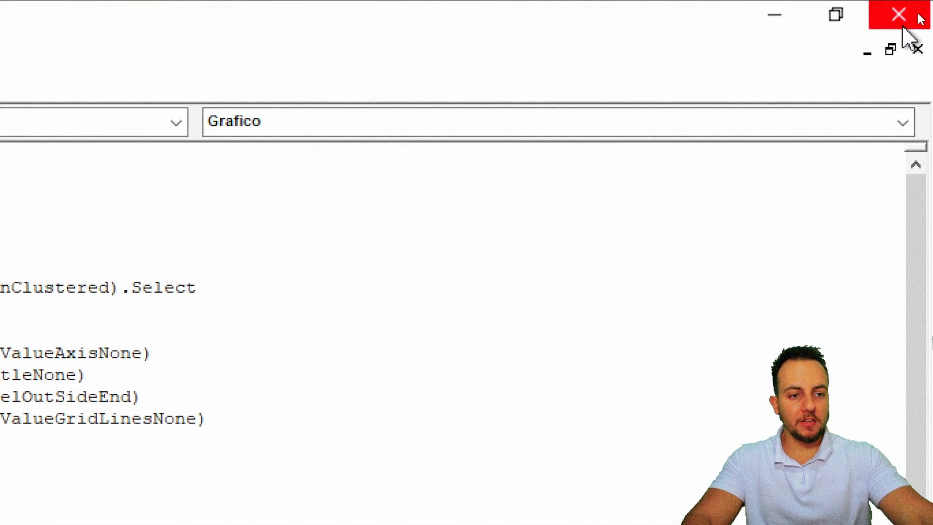
{"action": "left_click", "coordinate": [920, 20]}
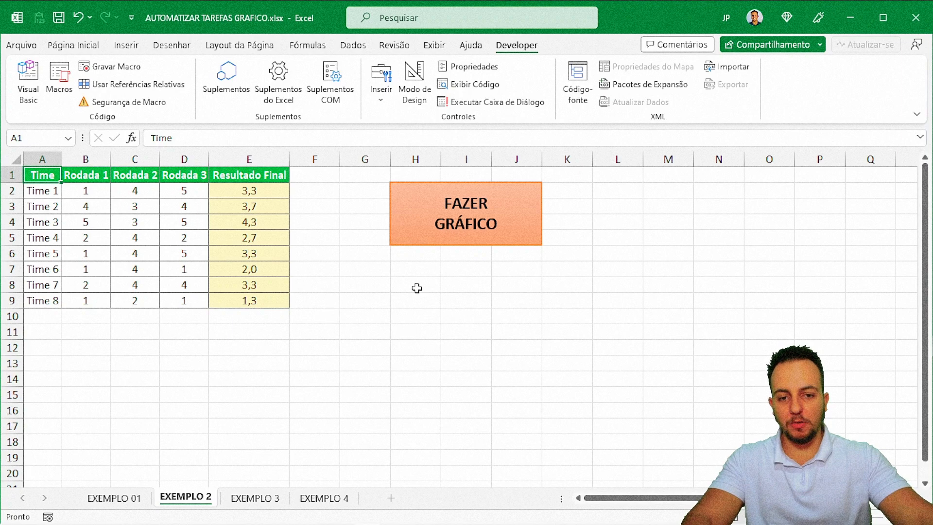
Step: Run FAZER GRÁFICO to chart all eight EXEMPLO 2 teams, widen the chart, then go to EXEMPLO 3
{"action": "left_click", "coordinate": [432, 247]}
{"action": "left_click_drag", "start_coordinate": [618, 250], "coordinate": [412, 227]}
{"action": "left_click_drag", "start_coordinate": [519, 326], "coordinate": [693, 320]}
{"action": "left_click", "coordinate": [771, 348]}
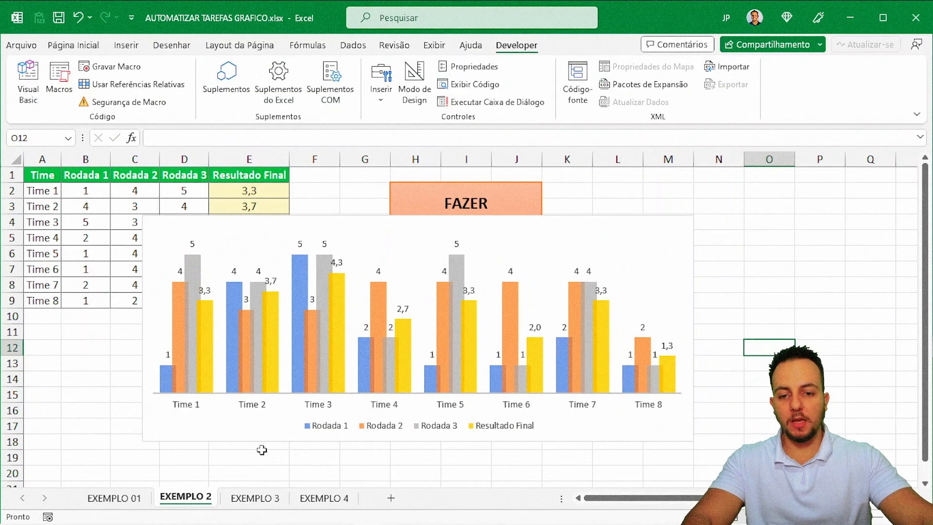
{"action": "left_click", "coordinate": [255, 498]}
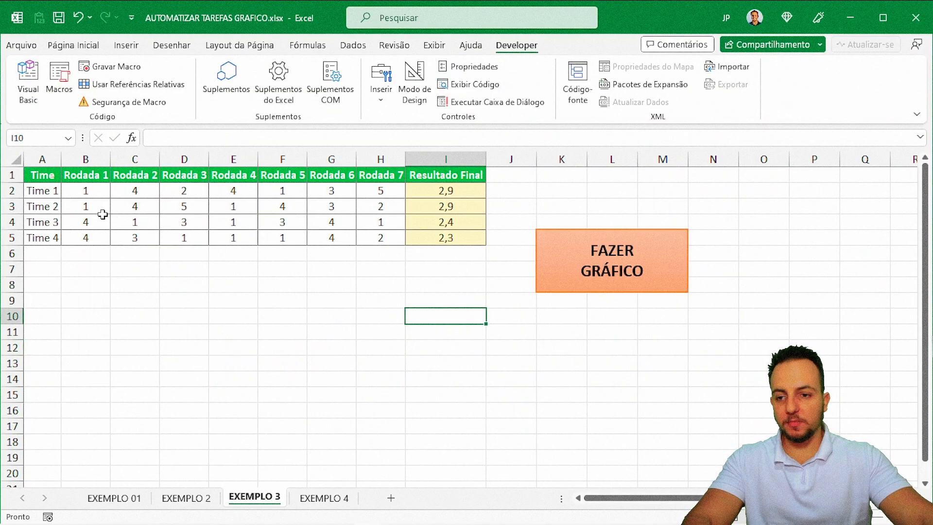
Step: Chart the EXEMPLO 3 round scores with FAZER GRÁFICO and place the chart below the table
{"action": "key", "text": "ctrl+Home"}
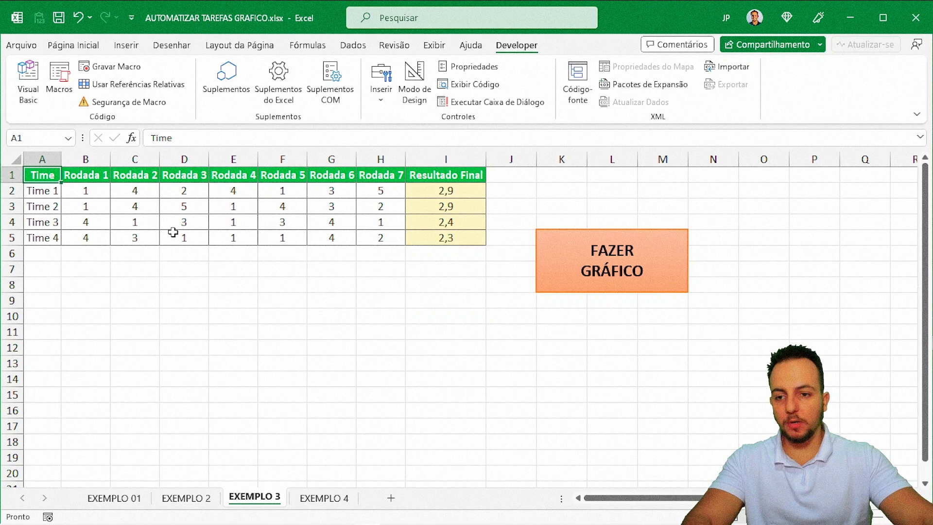
{"action": "left_click", "coordinate": [568, 298]}
{"action": "left_click_drag", "start_coordinate": [527, 250], "coordinate": [229, 263]}
{"action": "left_click", "coordinate": [479, 316]}
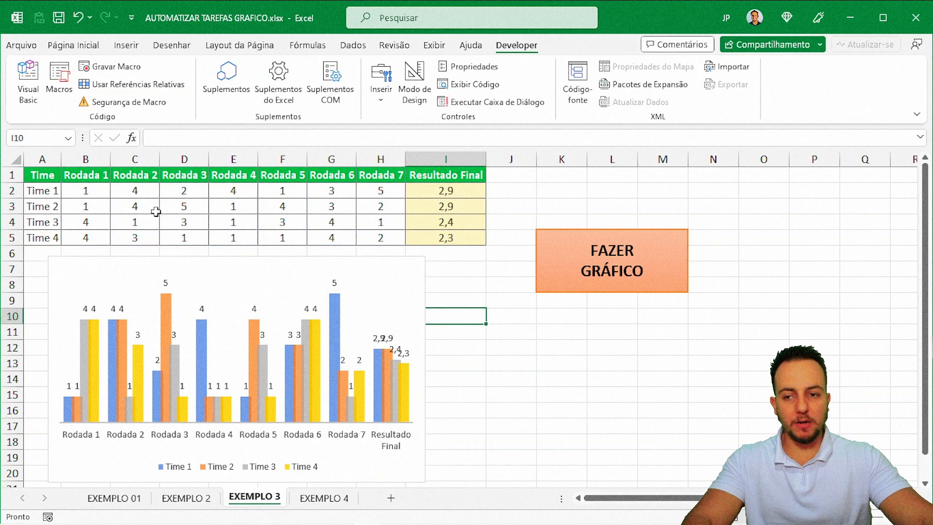
{"action": "left_click", "coordinate": [45, 175]}
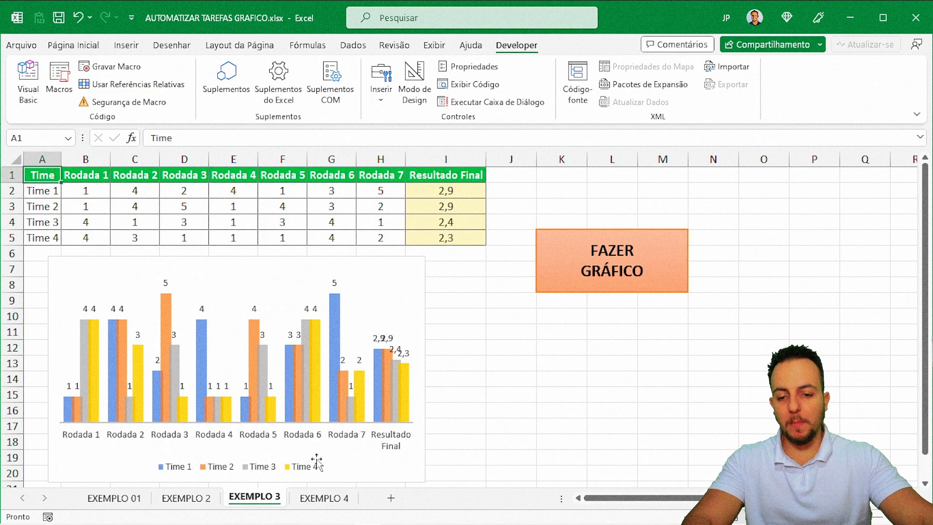
Step: On EXEMPLO 4, run FAZER GRÁFICO and stretch the chart across all 25 teams
{"action": "left_click", "coordinate": [324, 498]}
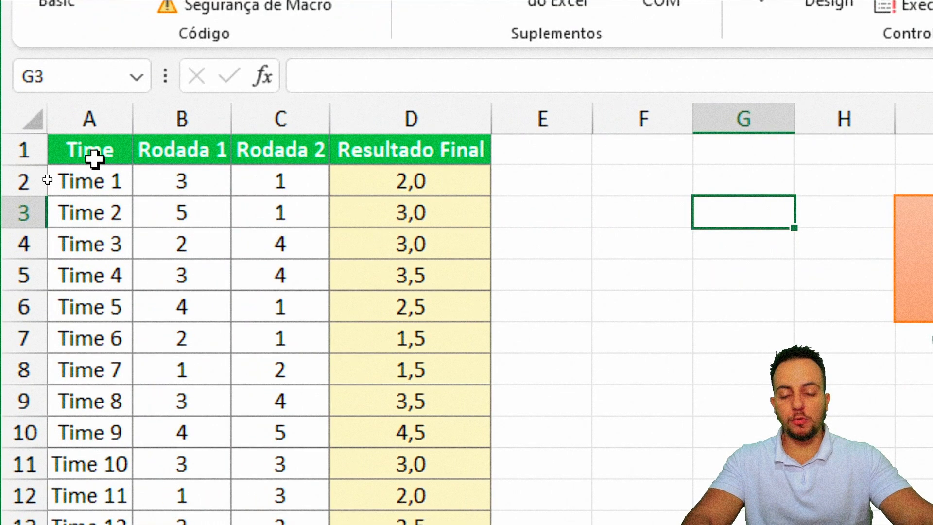
{"action": "left_click", "coordinate": [102, 157]}
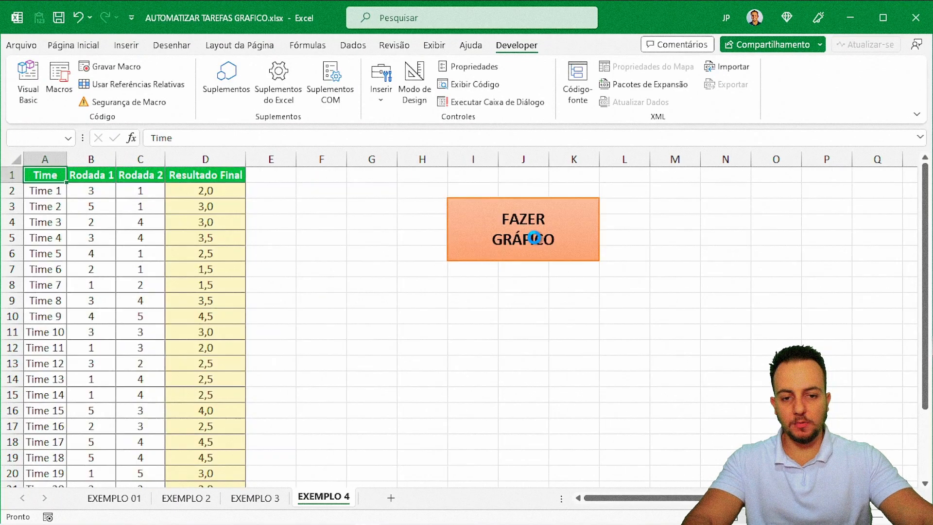
{"action": "left_click_drag", "start_coordinate": [462, 244], "coordinate": [115, 201]}
{"action": "left_click_drag", "start_coordinate": [406, 311], "coordinate": [900, 318]}
{"action": "left_click", "coordinate": [391, 456]}
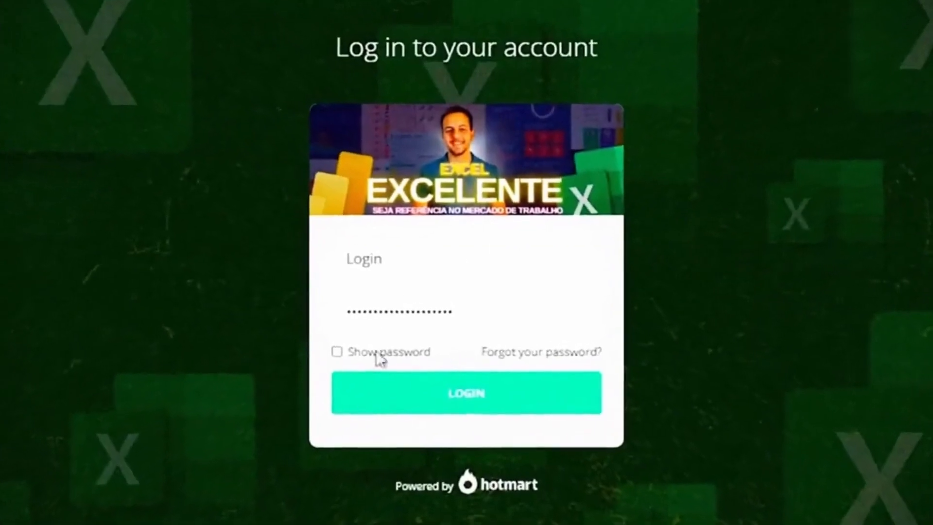
{"action": "left_click", "coordinate": [475, 410]}
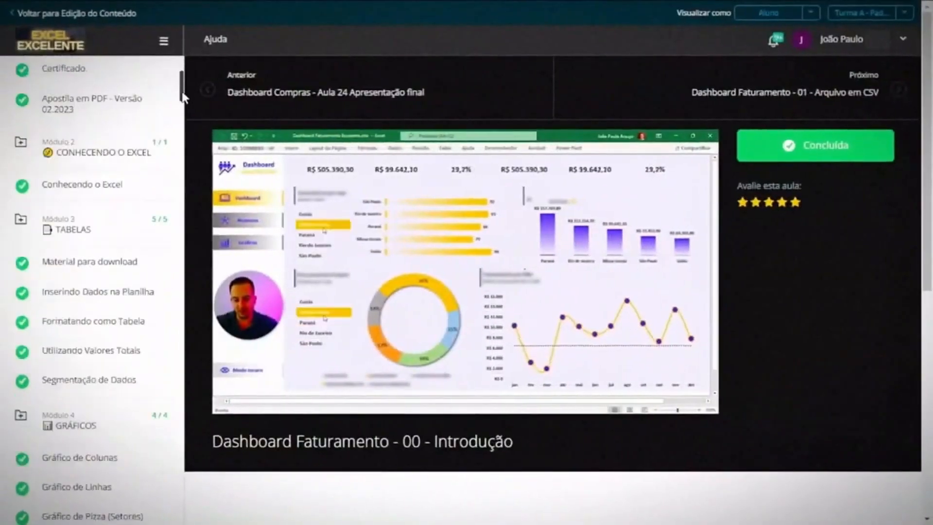
Step: Scroll the course's lesson list and open 'Como baixar o Power BI gratuitamente'
{"action": "left_click_drag", "start_coordinate": [183, 83], "coordinate": [179, 298]}
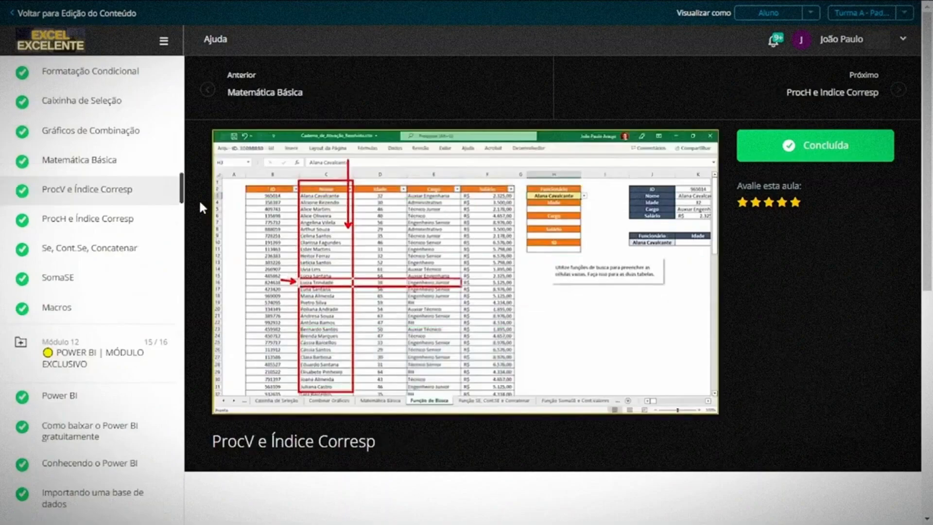
{"action": "left_click_drag", "start_coordinate": [180, 195], "coordinate": [178, 228]}
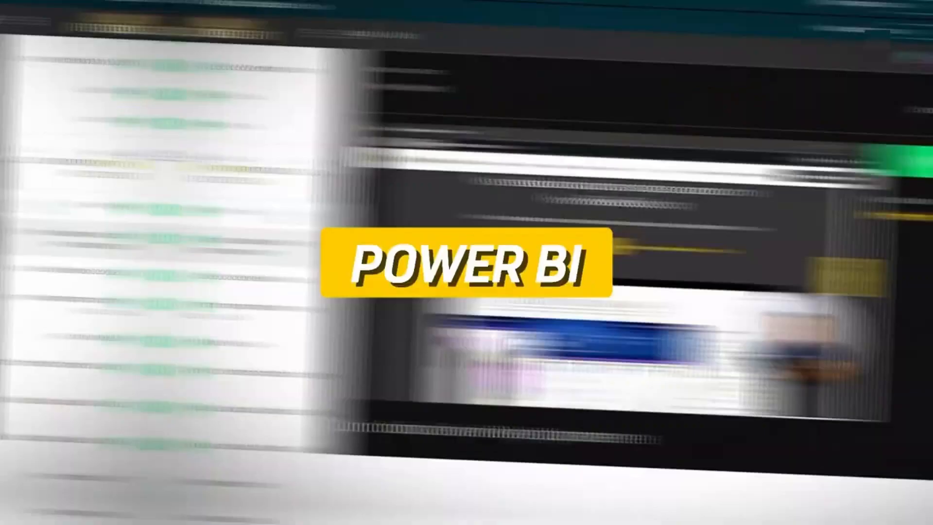
{"action": "left_click", "coordinate": [143, 316]}
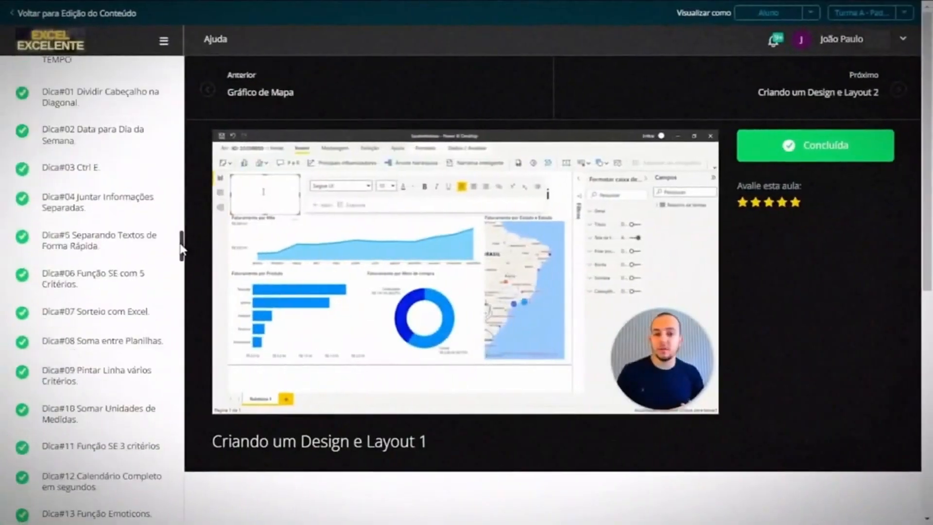
{"action": "left_click_drag", "start_coordinate": [182, 243], "coordinate": [183, 344]}
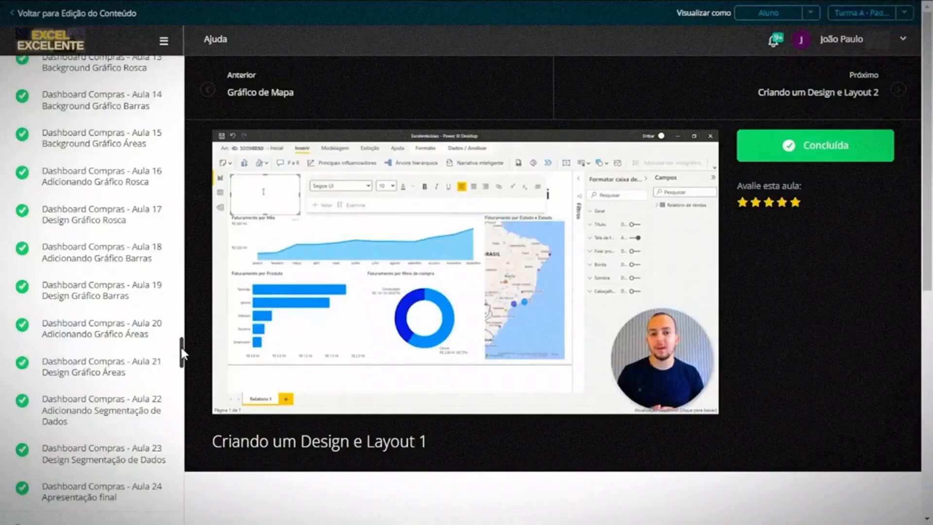
{"action": "left_click_drag", "start_coordinate": [180, 345], "coordinate": [181, 465]}
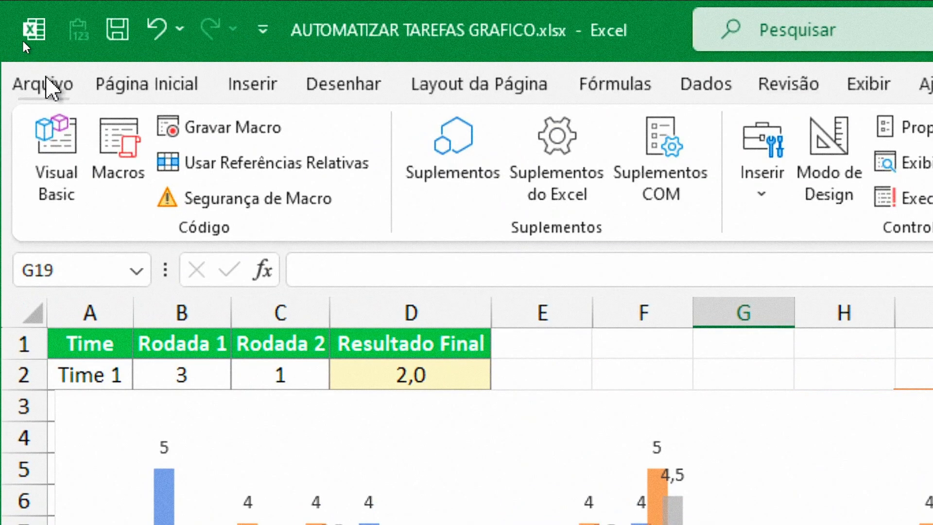
Step: Open the Salvar como dialog through Arquivo > Salvar como > Procurar
{"action": "left_click", "coordinate": [52, 87]}
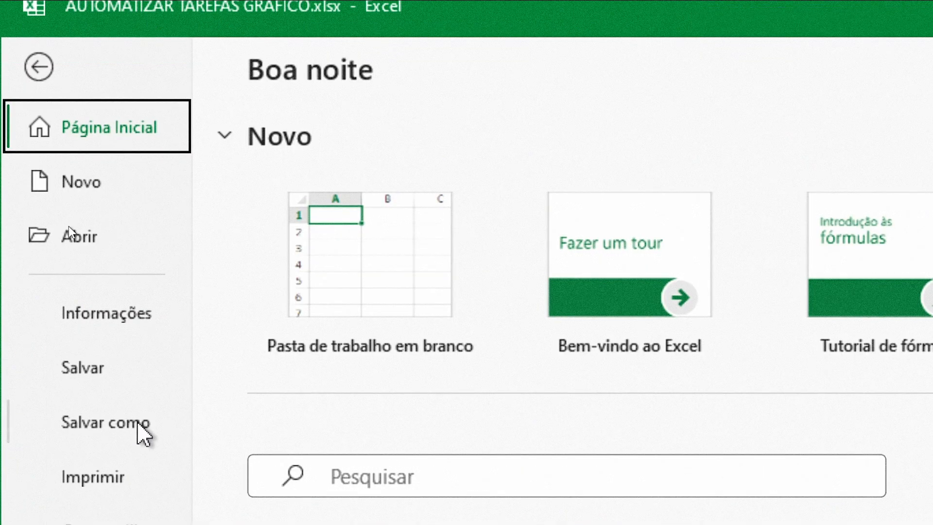
{"action": "left_click", "coordinate": [122, 423]}
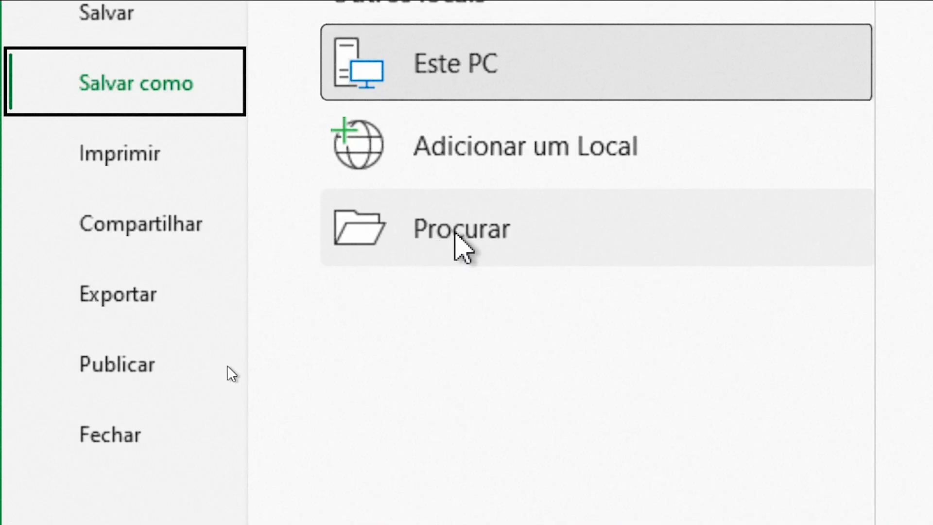
{"action": "left_click", "coordinate": [457, 234]}
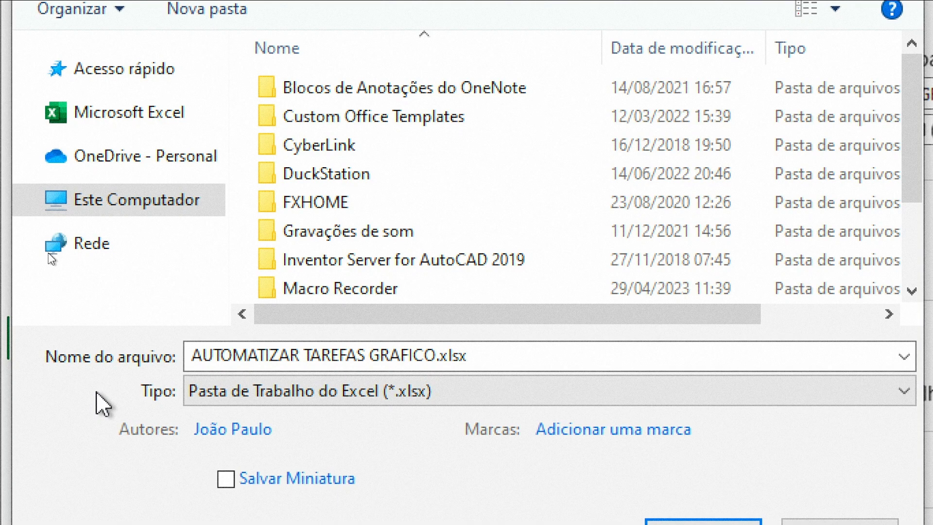
{"action": "left_click", "coordinate": [97, 392]}
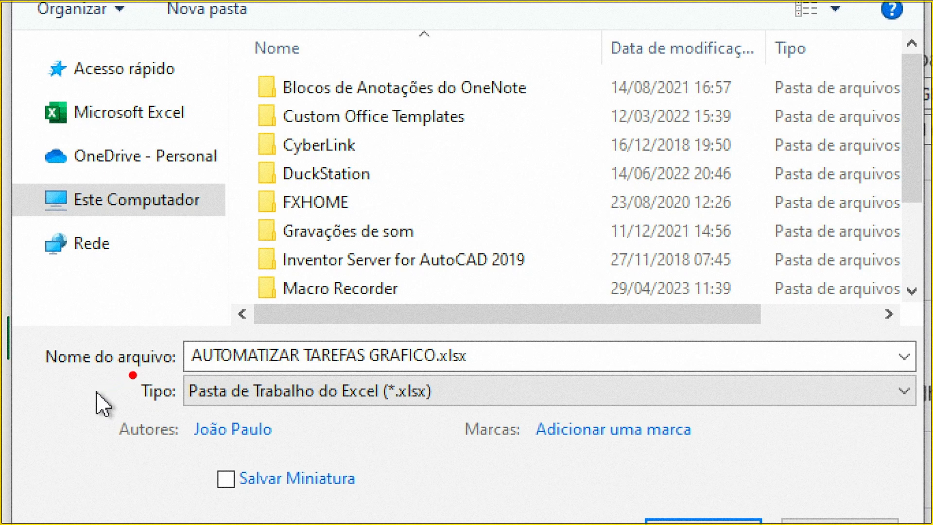
{"action": "mouse_move", "coordinate": [117, 368]}
{"action": "left_mouse_down"}
{"action": "mouse_move", "coordinate": [396, 416]}
{"action": "mouse_move", "coordinate": [571, 399]}
{"action": "left_mouse_up"}
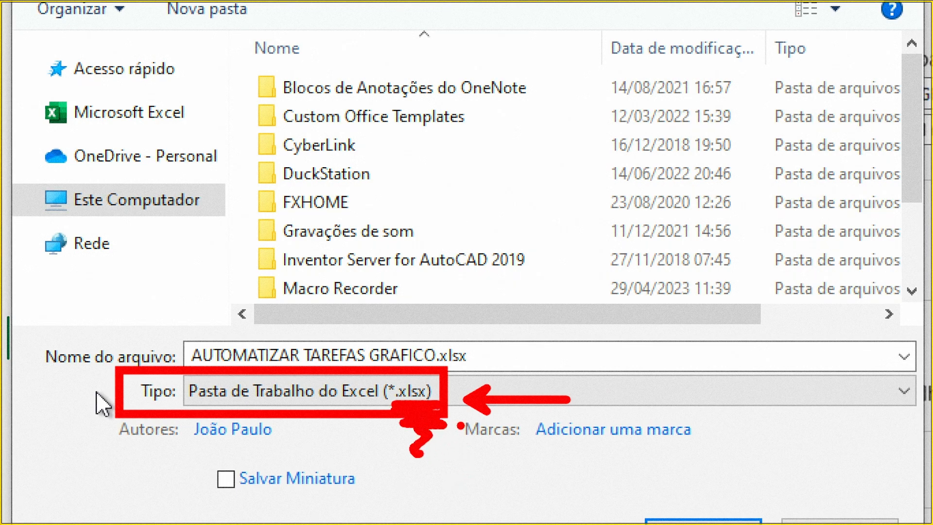
{"action": "key", "text": "ctrl+z"}
{"action": "key", "text": "ctrl+z"}
{"action": "key", "text": "ctrl+z"}
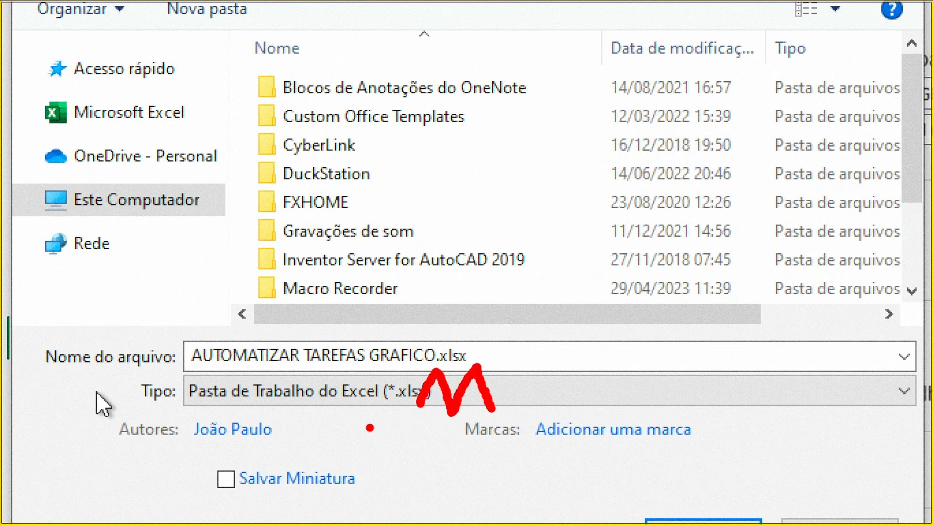
{"action": "left_click_drag", "start_coordinate": [370, 428], "coordinate": [527, 429]}
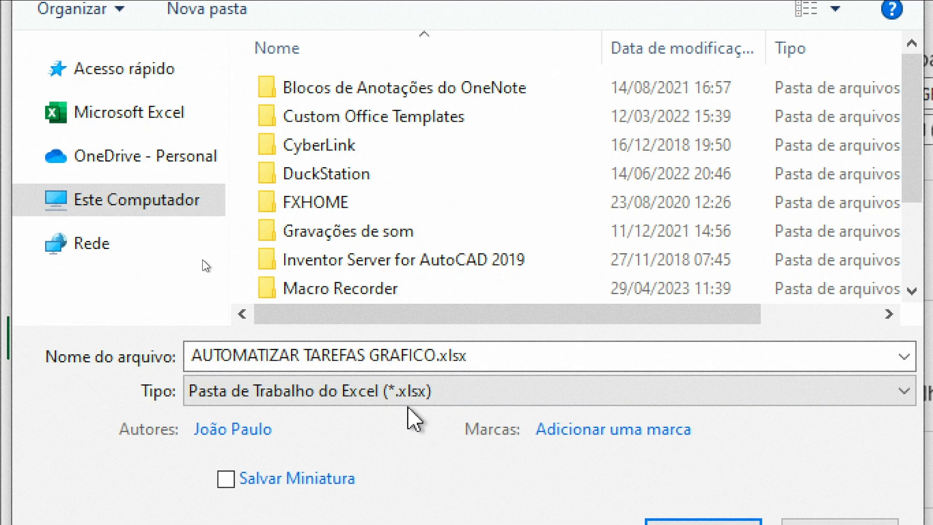
Step: Set the file type to Pasta de Trabalho Habilitada para Macro (*.xlsm) and start naming it 'NOME QUE EU QUISER'
{"action": "left_click", "coordinate": [359, 392]}
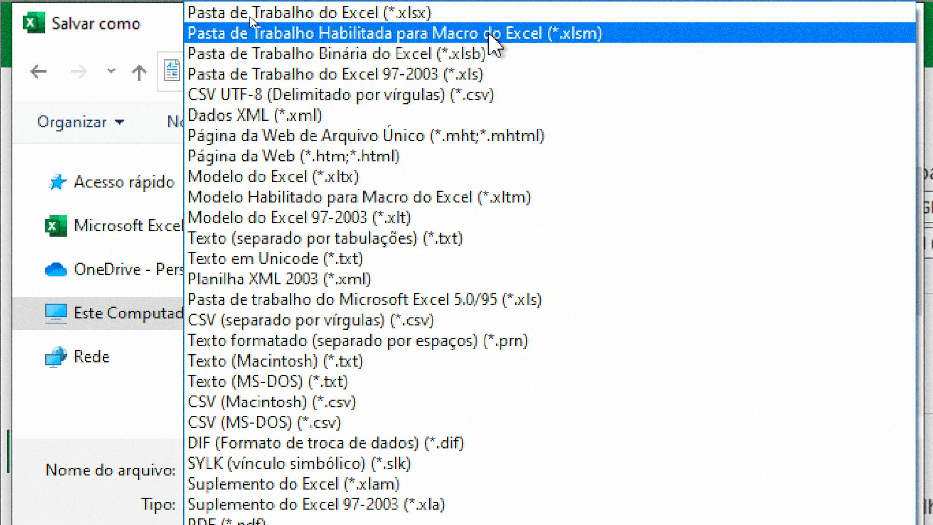
{"action": "left_click", "coordinate": [527, 34]}
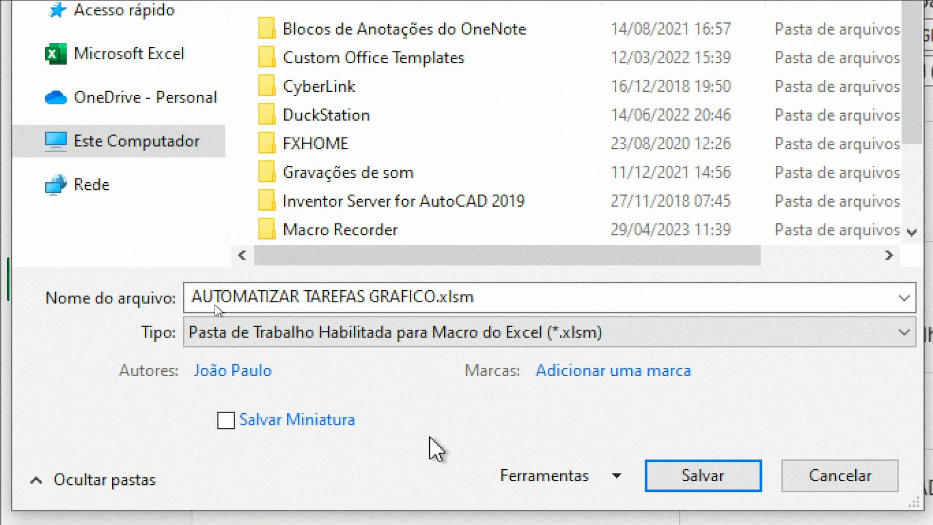
{"action": "key", "text": "ctrl+2"}
{"action": "mouse_move", "coordinate": [177, 268]}
{"action": "left_mouse_down"}
{"action": "mouse_move", "coordinate": [258, 304]}
{"action": "mouse_move", "coordinate": [503, 321]}
{"action": "left_mouse_up"}
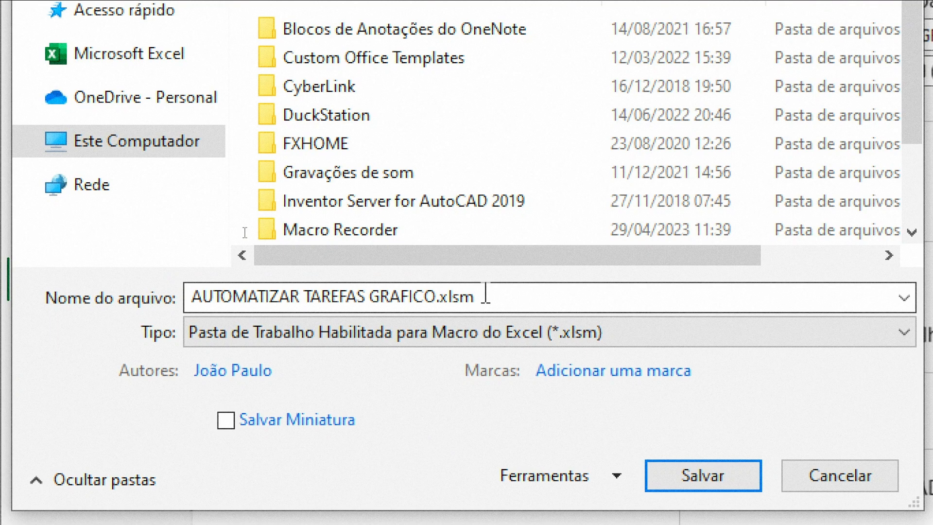
{"action": "left_click", "coordinate": [166, 300]}
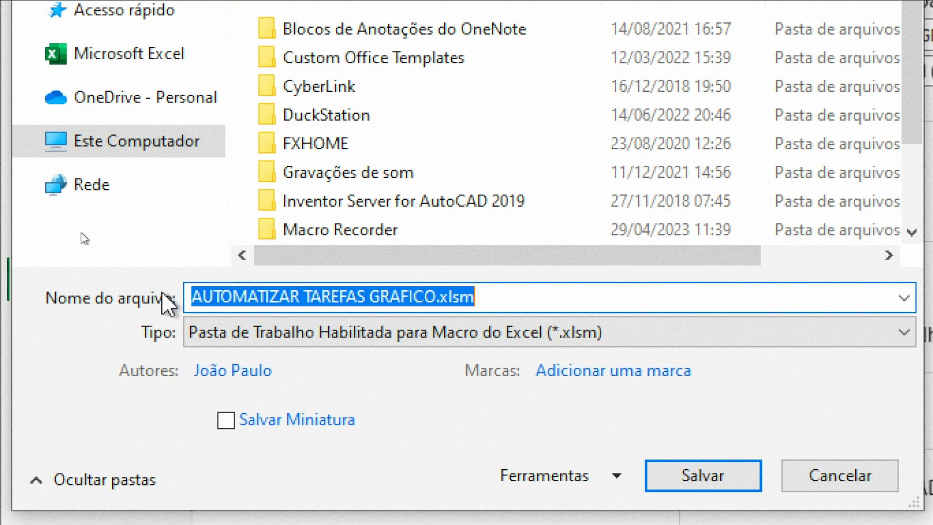
{"action": "type", "text": "NOME QUE EU"}
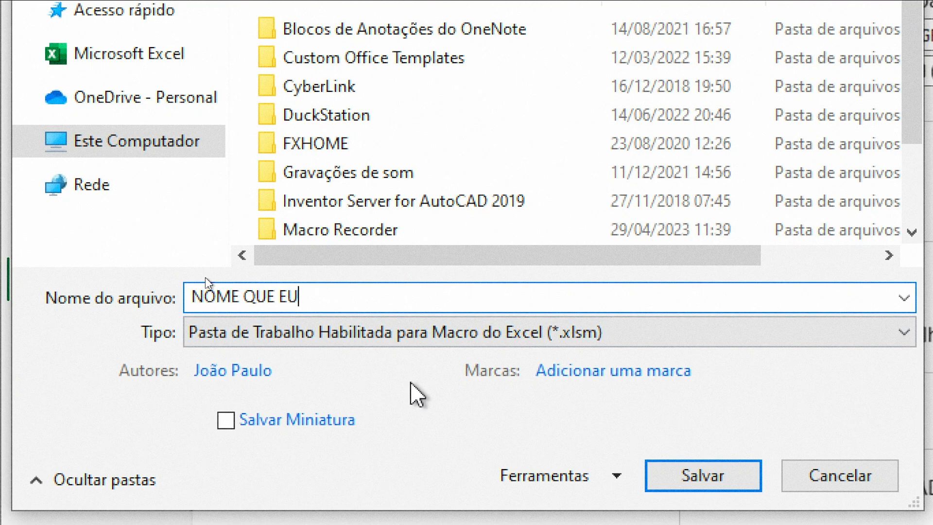